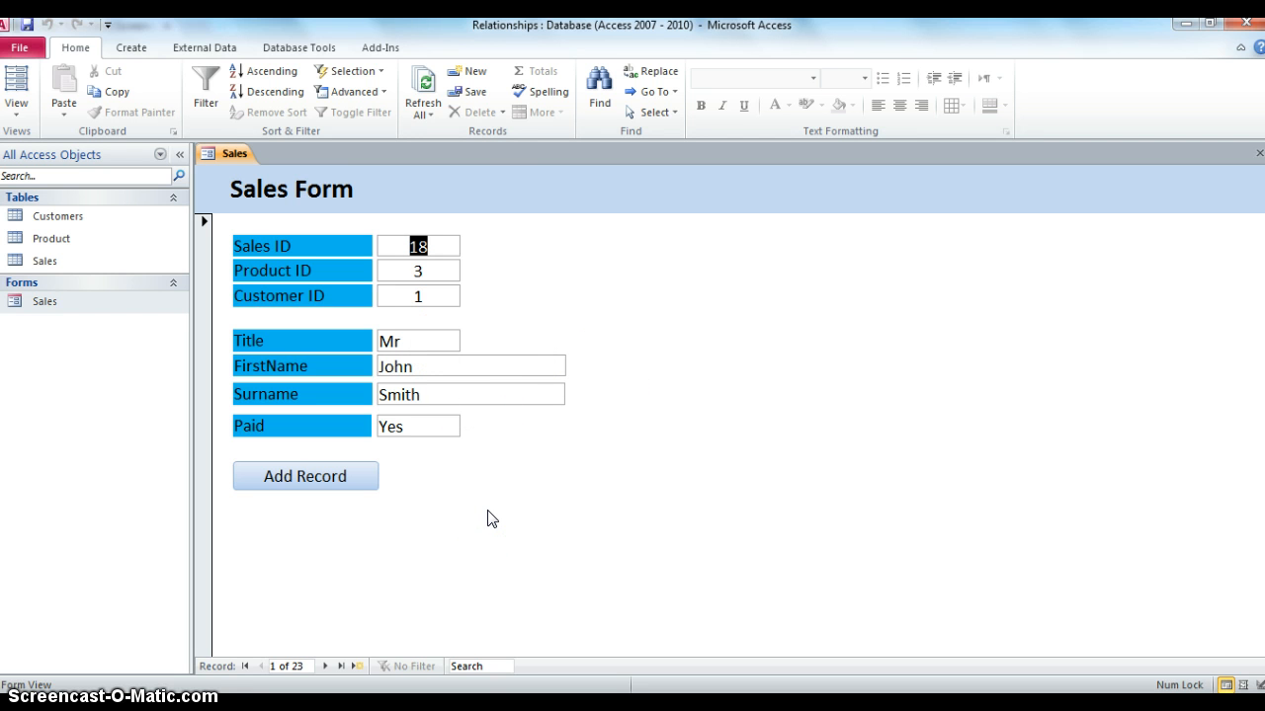
key("Tab")
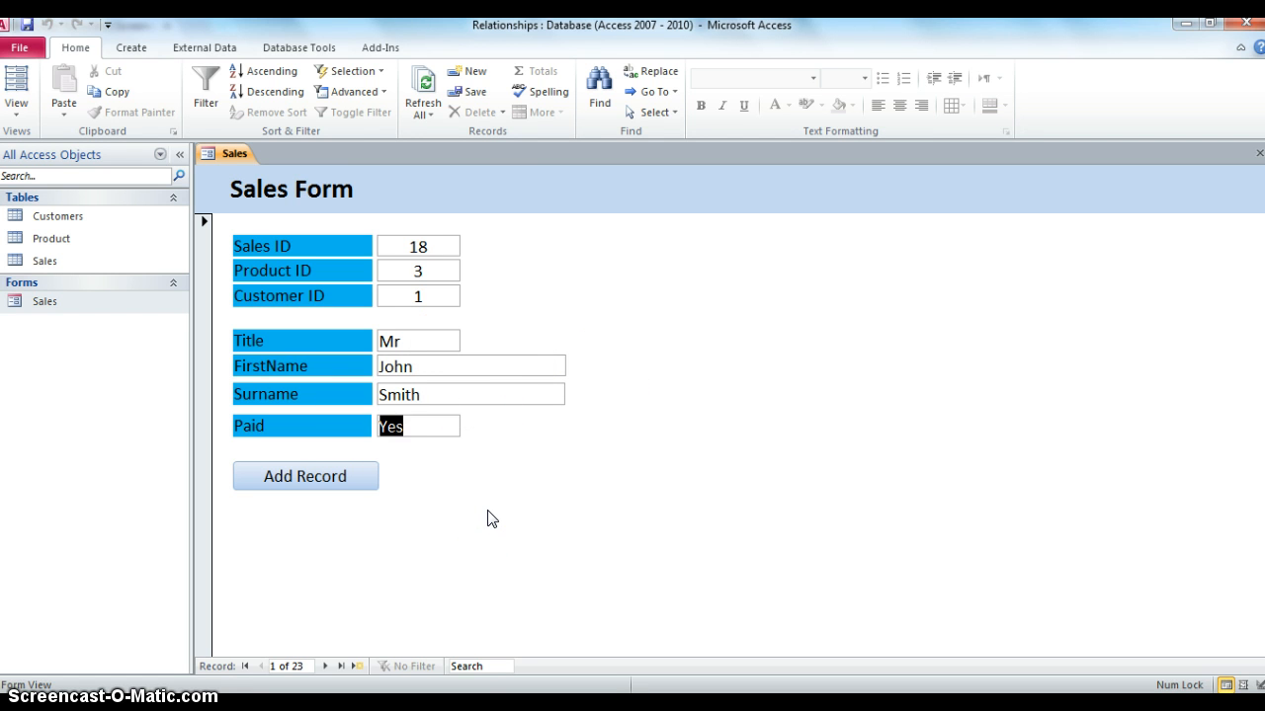
key("Tab")
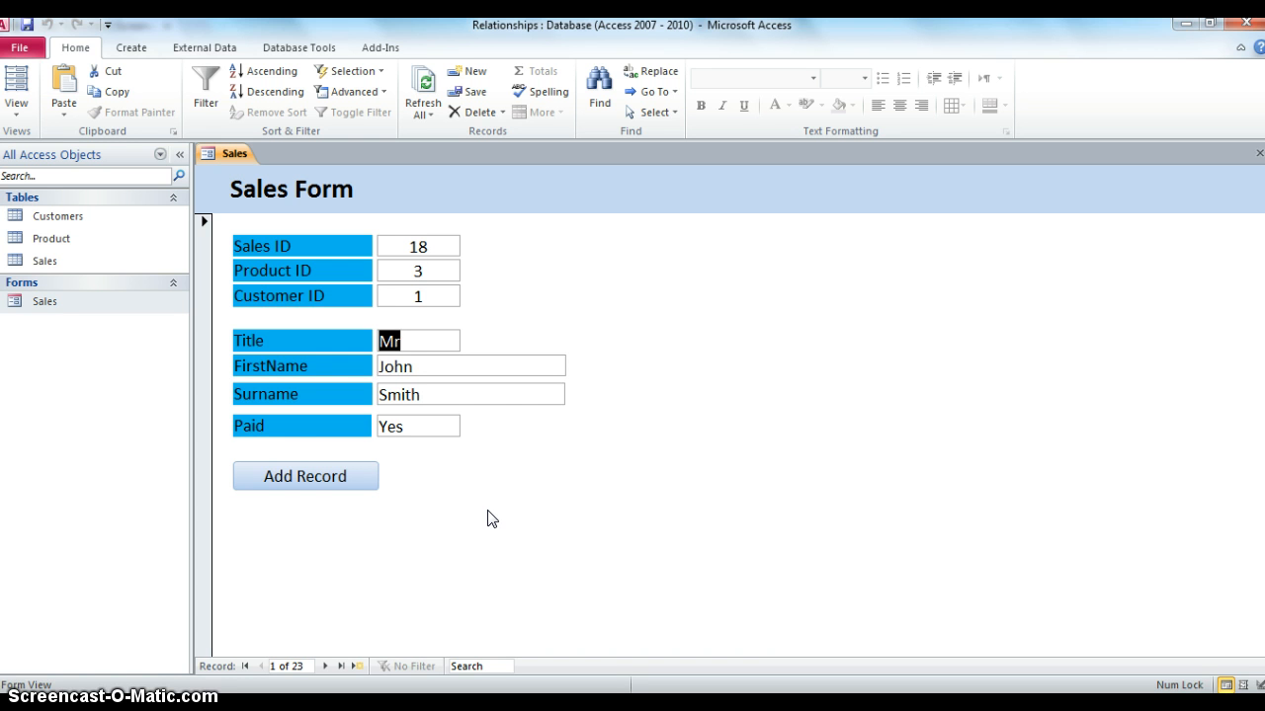
key("Tab")
key("Tab")
key("Tab")
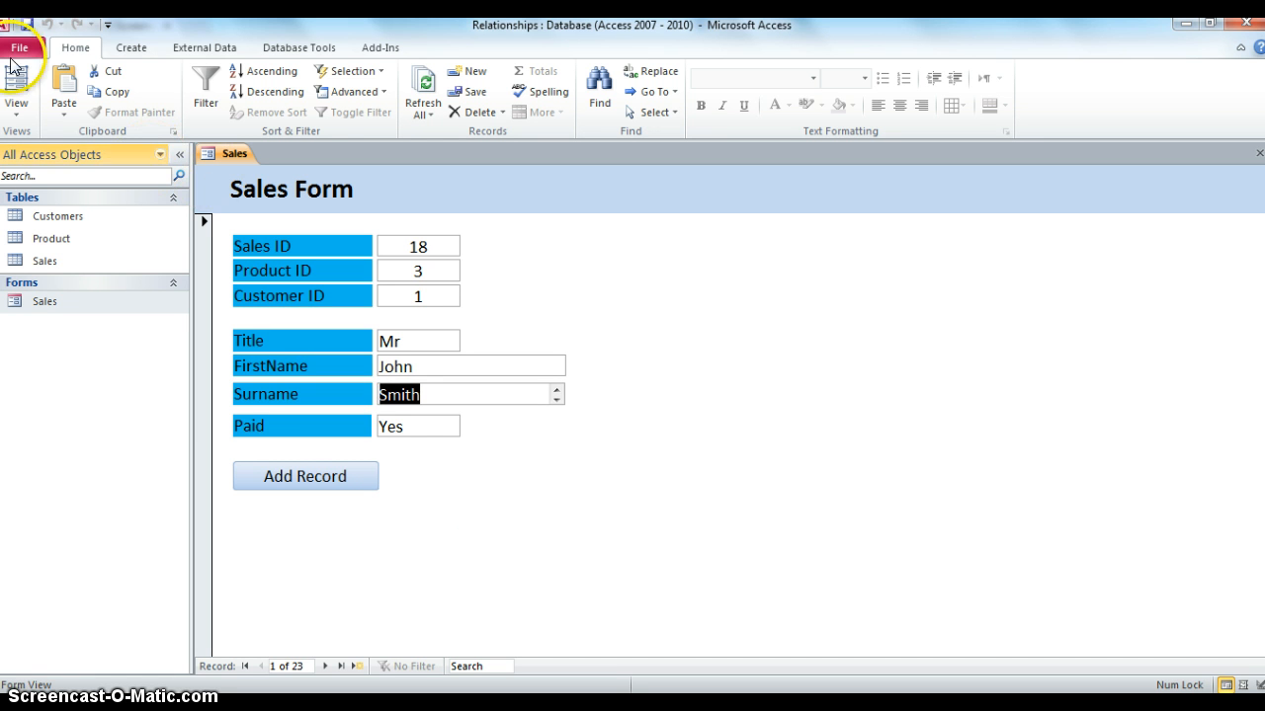
Delete the Title and Paid fields with their labels from the Sales form in Design View, and close the form.
left_click(15, 116)
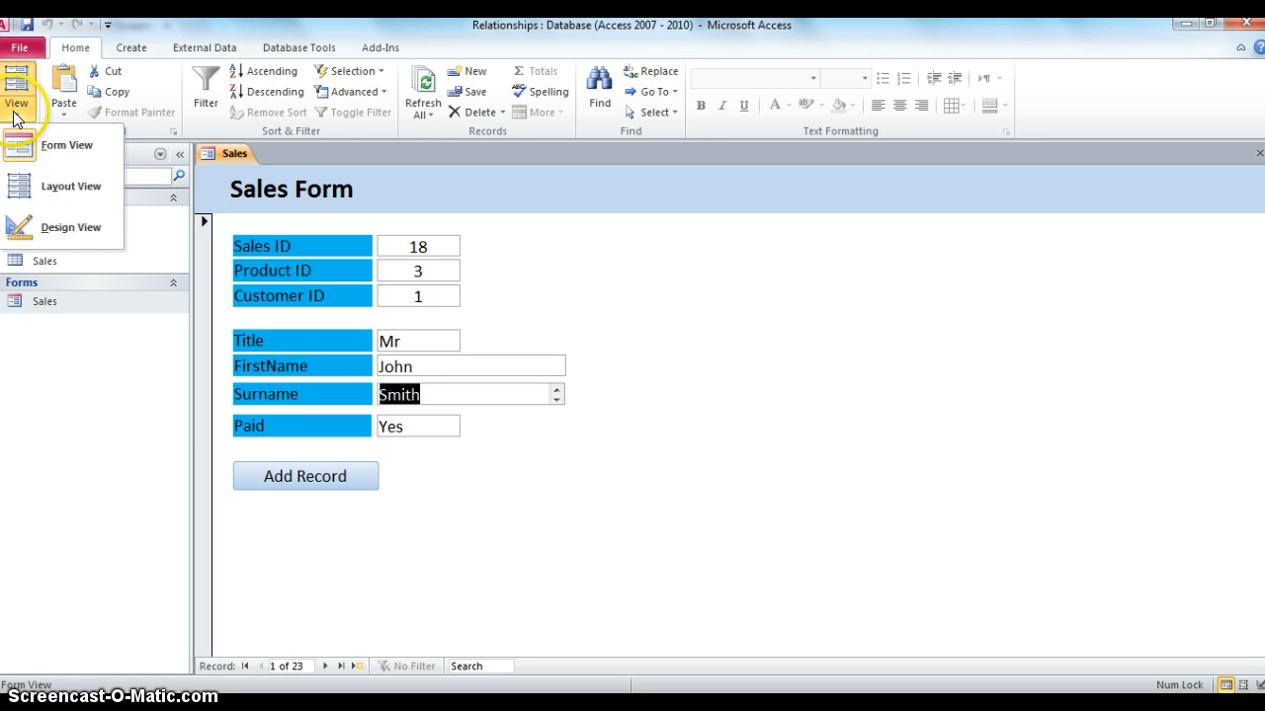
left_click(69, 227)
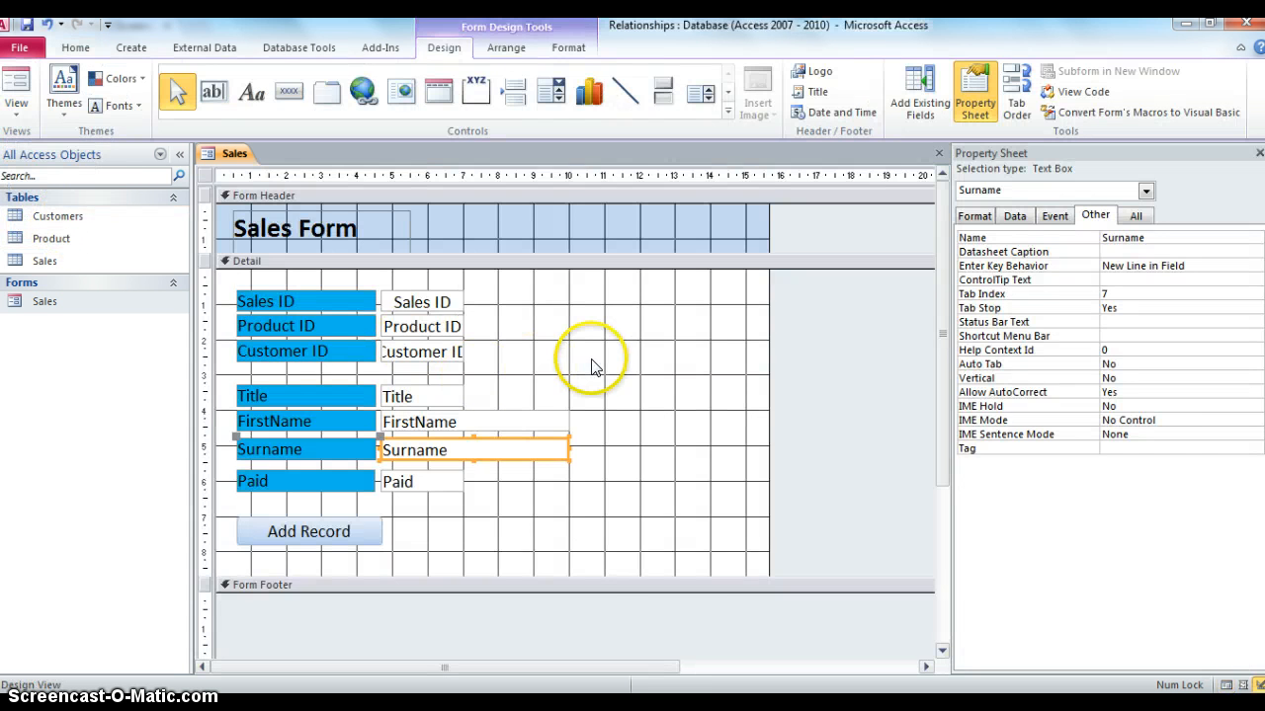
left_click(594, 365)
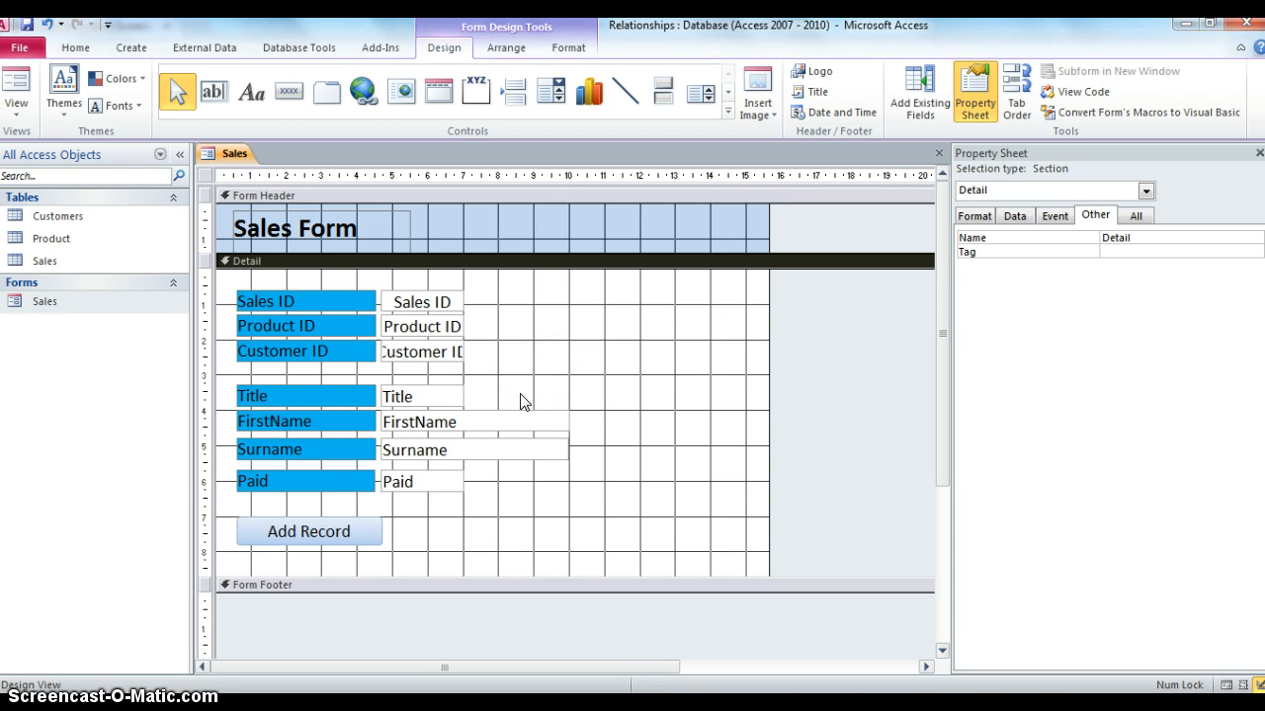
left_click(432, 399)
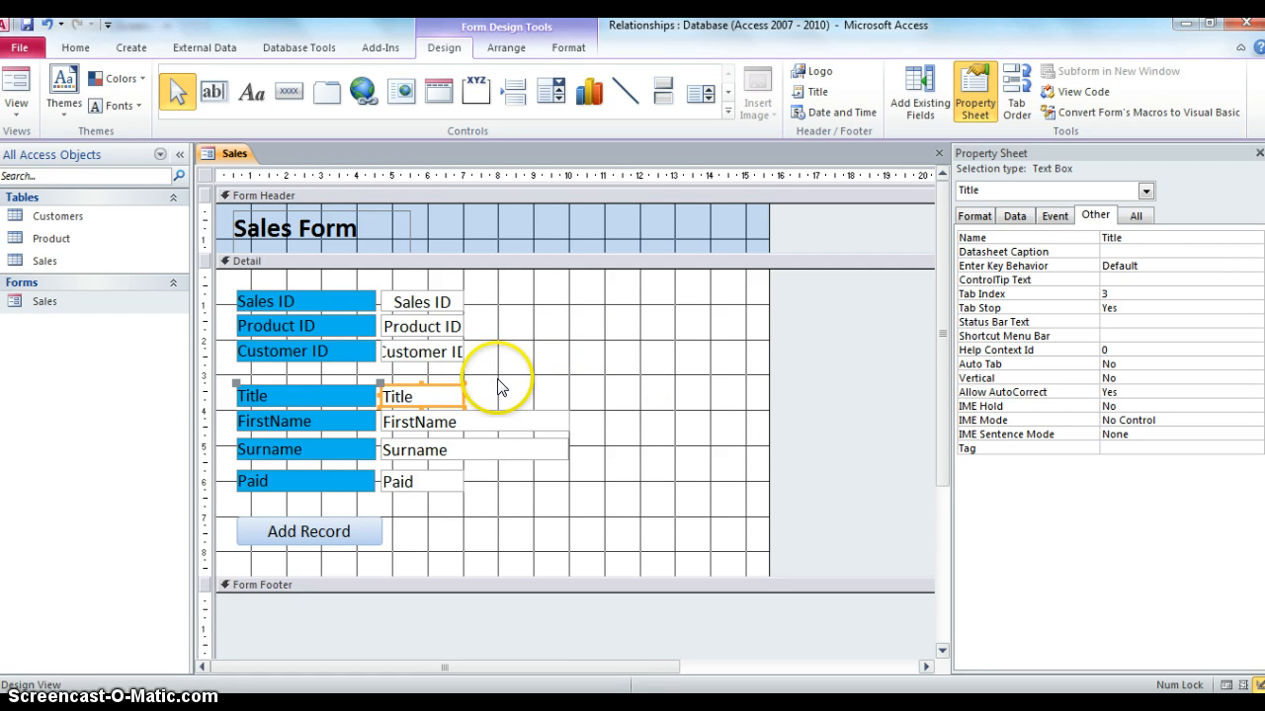
key("Delete")
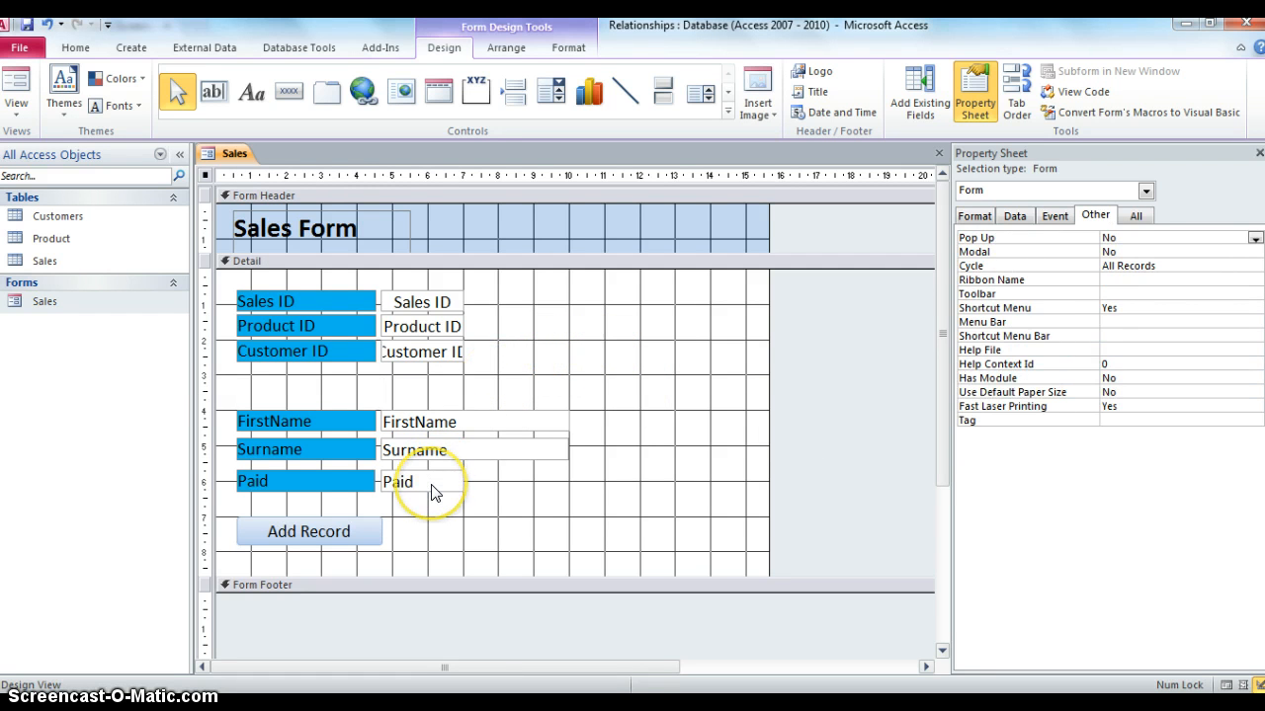
left_click(432, 491)
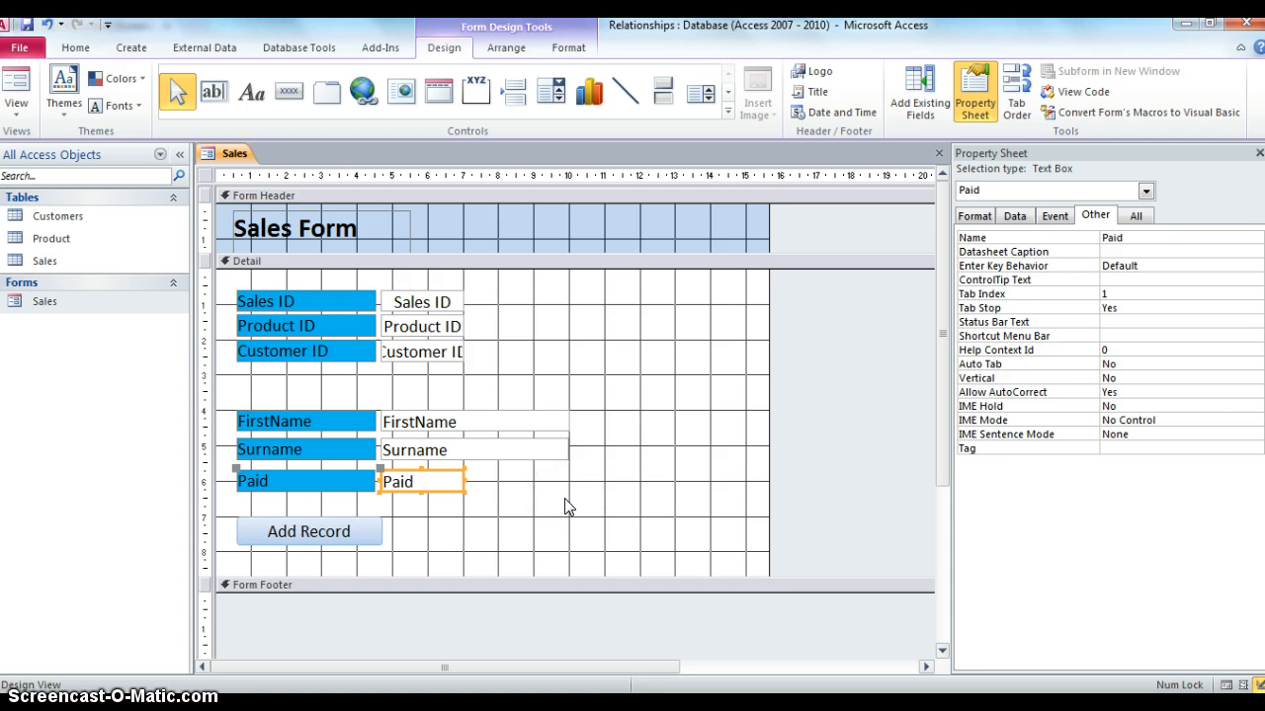
key("Delete")
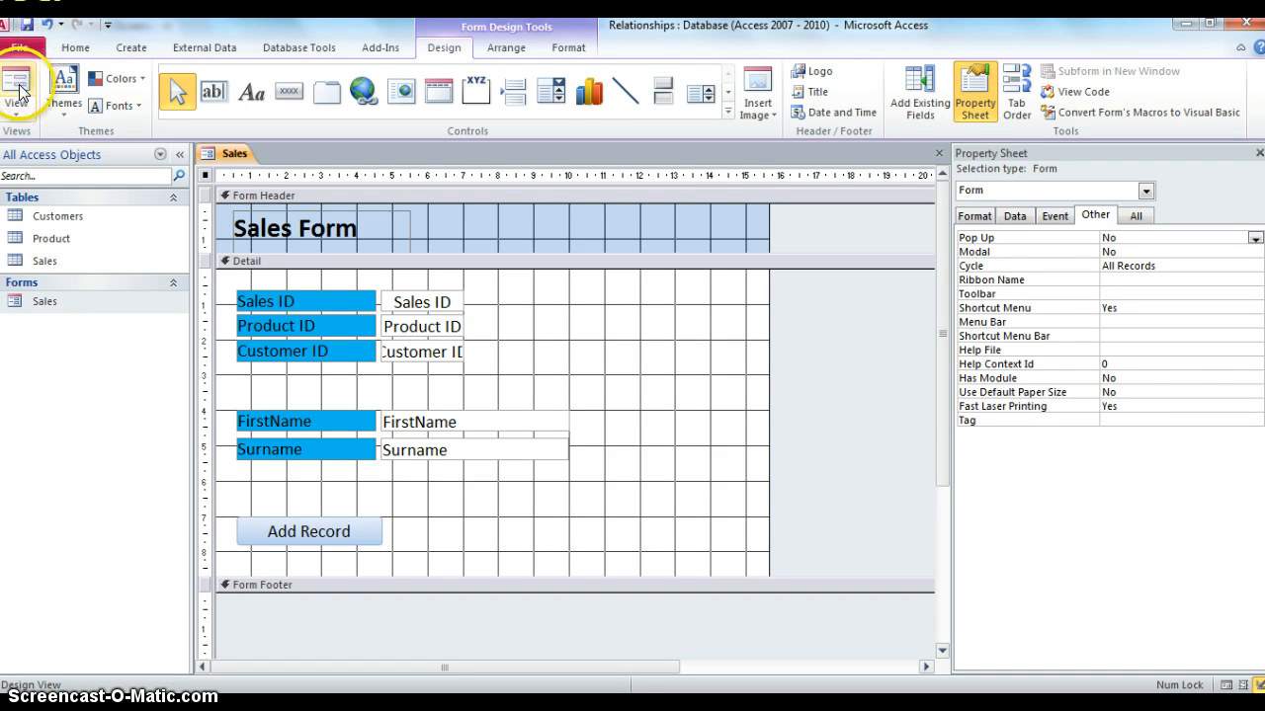
left_click(940, 156)
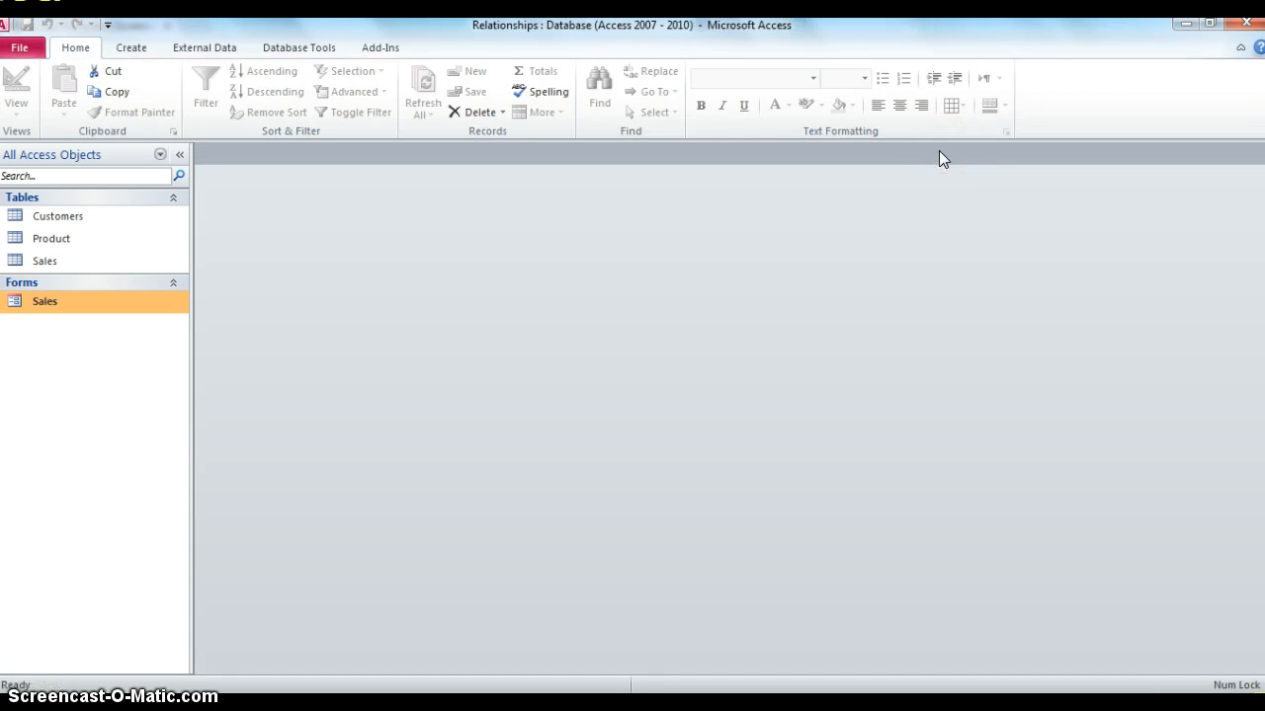
Open the Customers table, check the entries in its Title column, and switch the table to Design View.
double_click(79, 223)
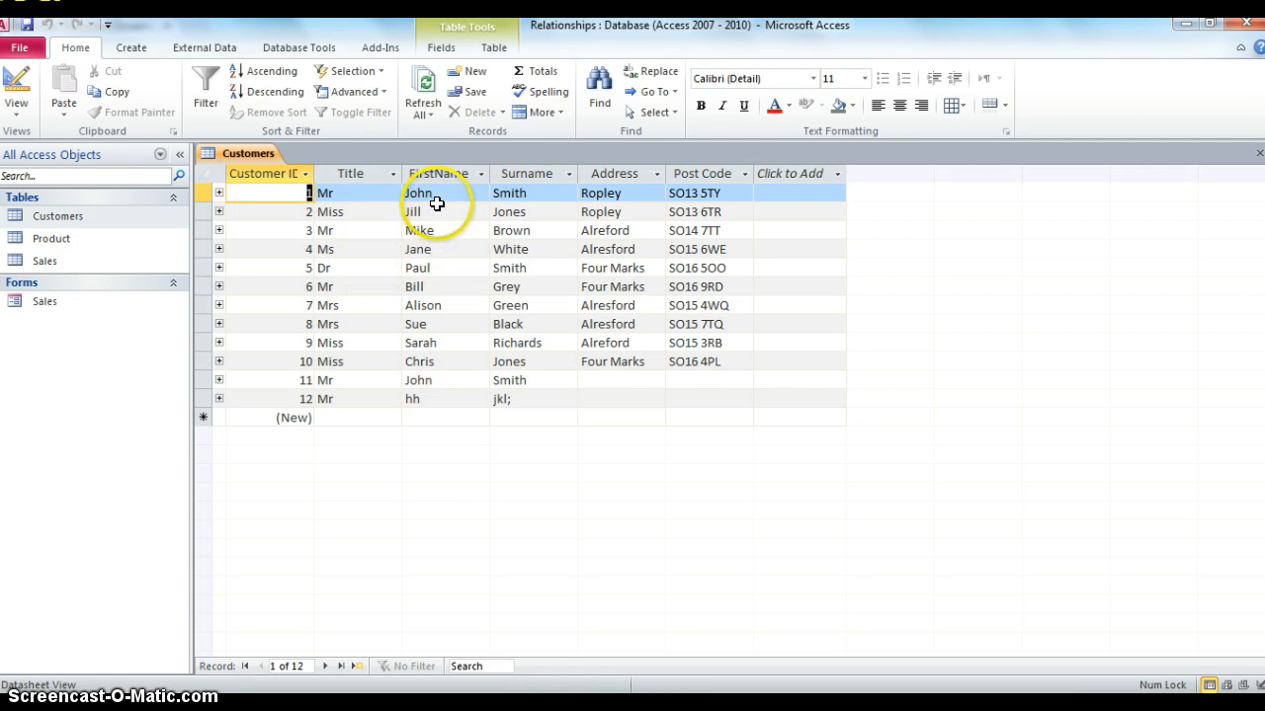
left_click(380, 194)
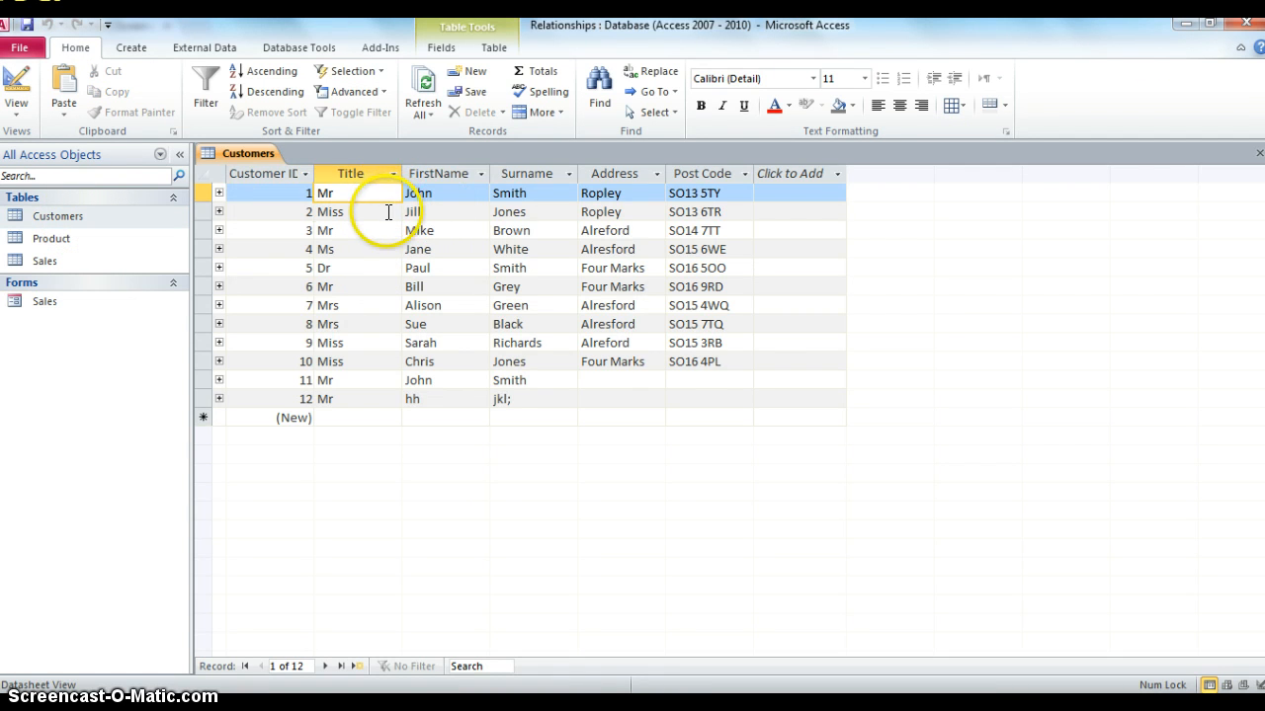
left_click(387, 211)
left_click(386, 231)
left_click(386, 249)
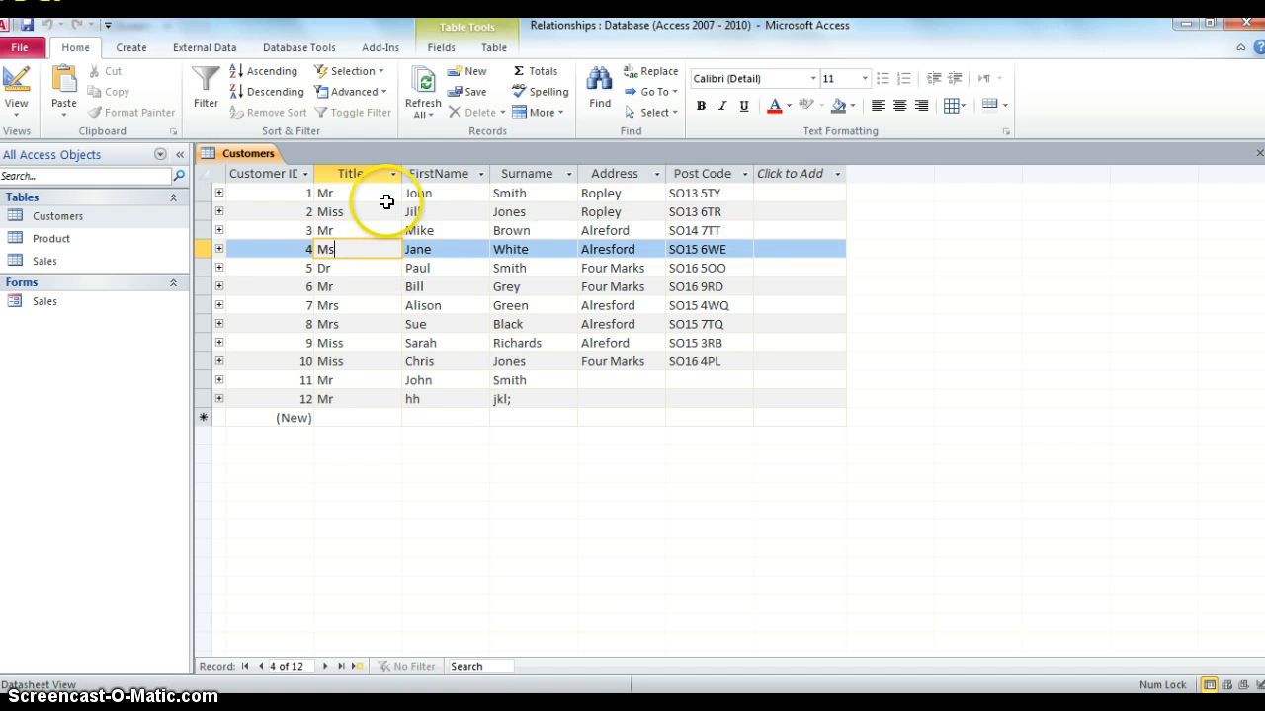
left_click(16, 109)
left_click(63, 268)
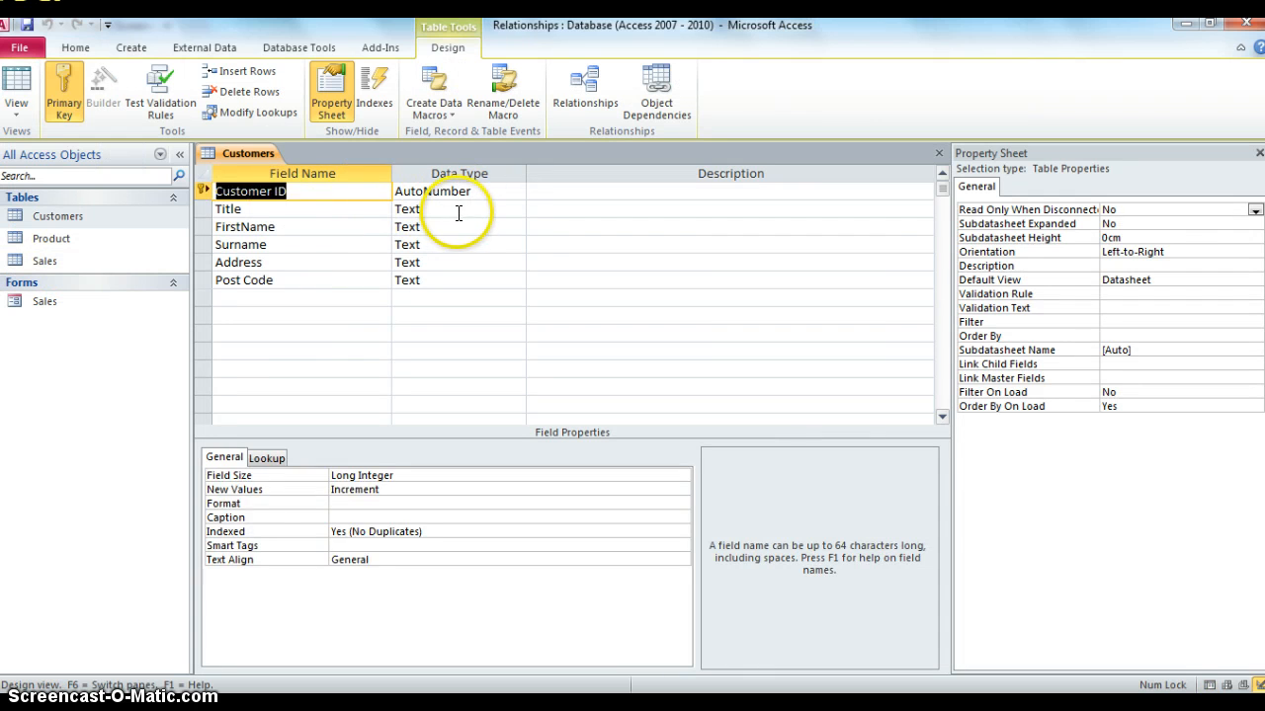
Start the Lookup Wizard for the Customers table's Title field, choosing to type in the values.
left_click(458, 213)
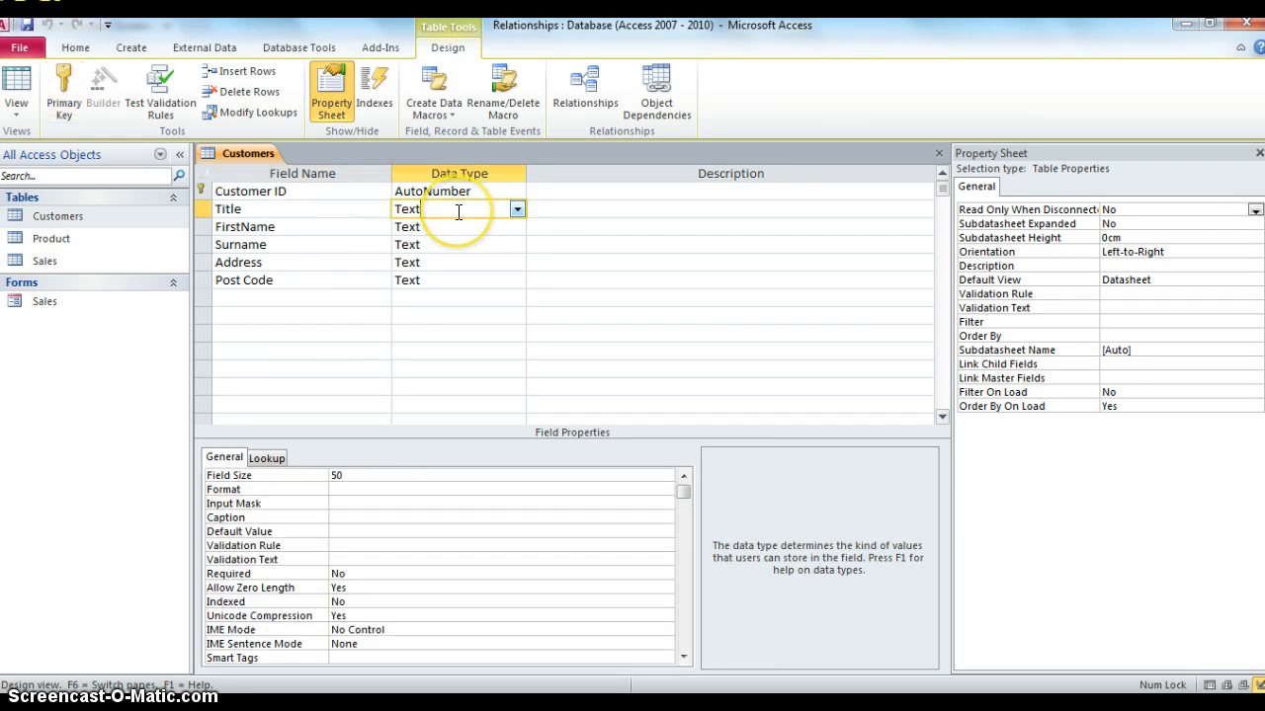
left_click(516, 209)
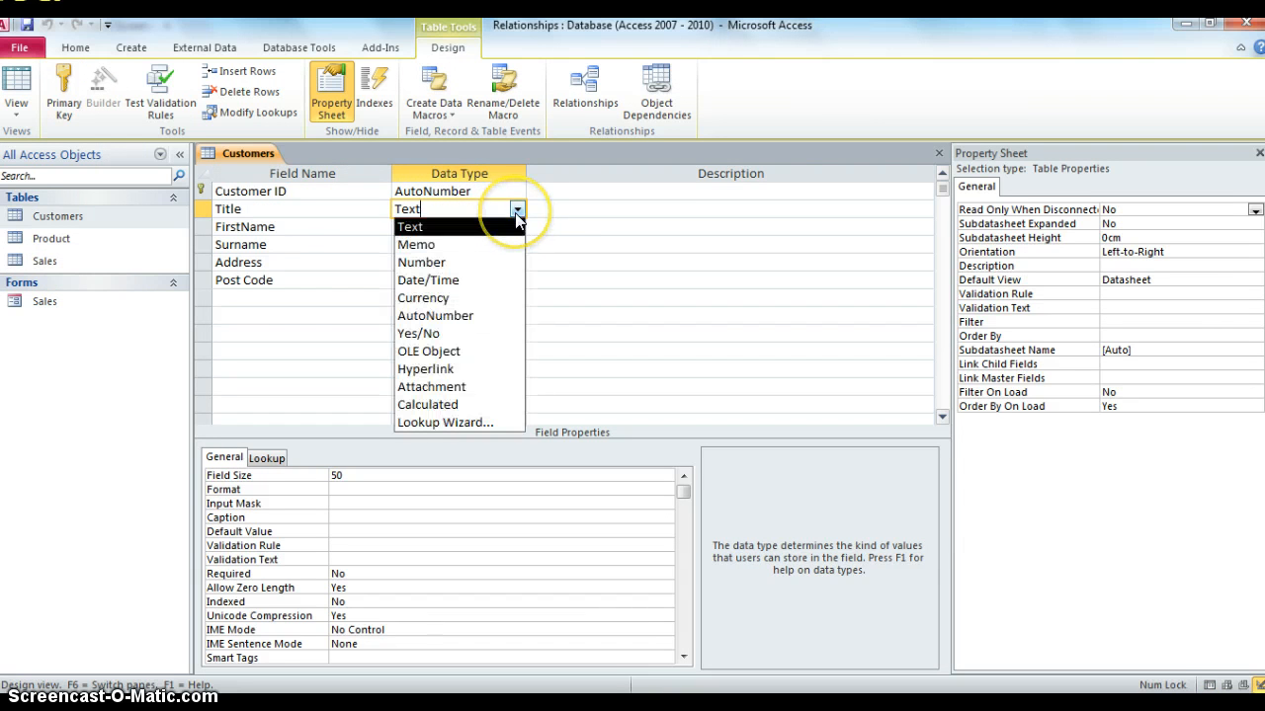
left_click(477, 422)
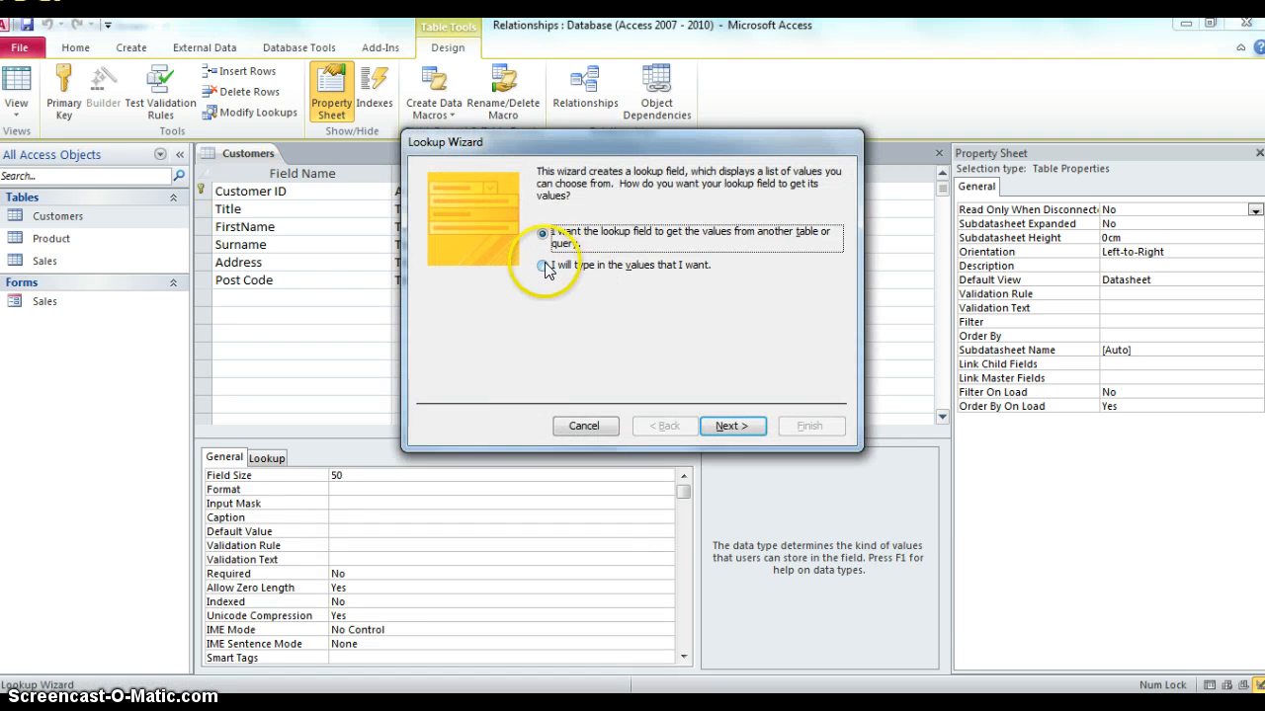
left_click(543, 264)
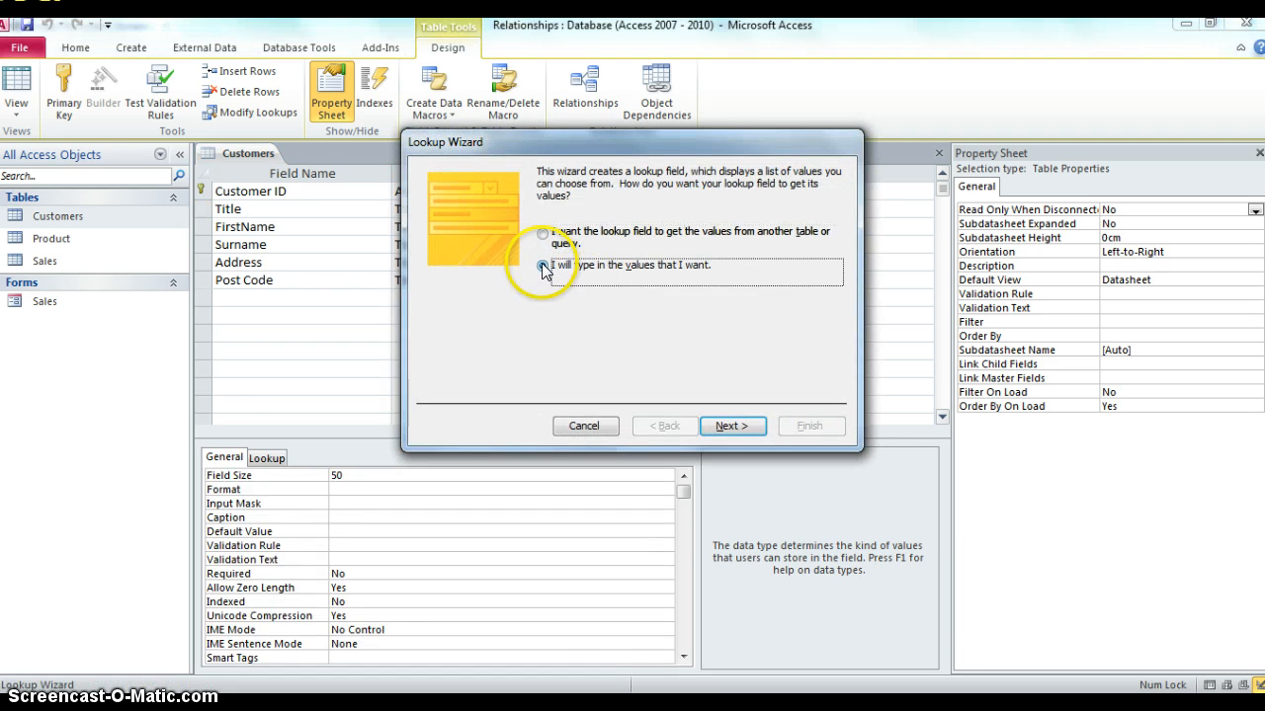
left_click(726, 426)
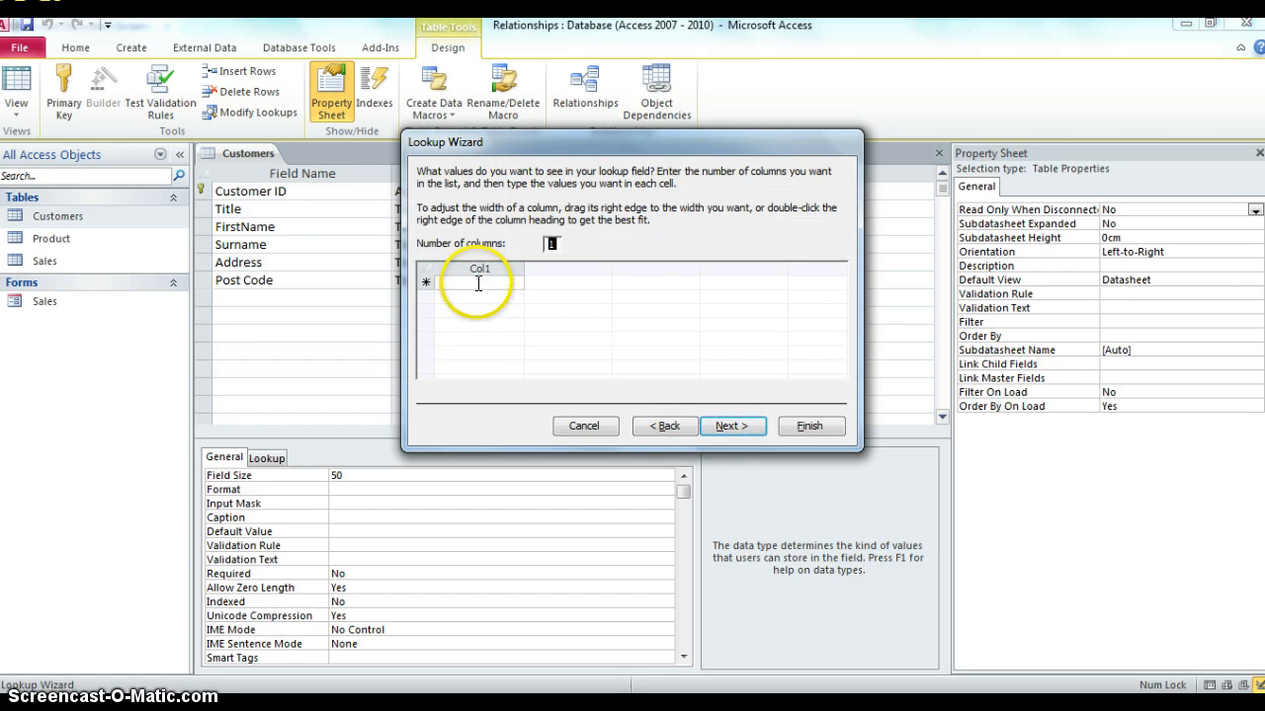
Enter Mr, Mrs, Miss, Ms and Dr as the lookup values in a single column.
type("Mr")
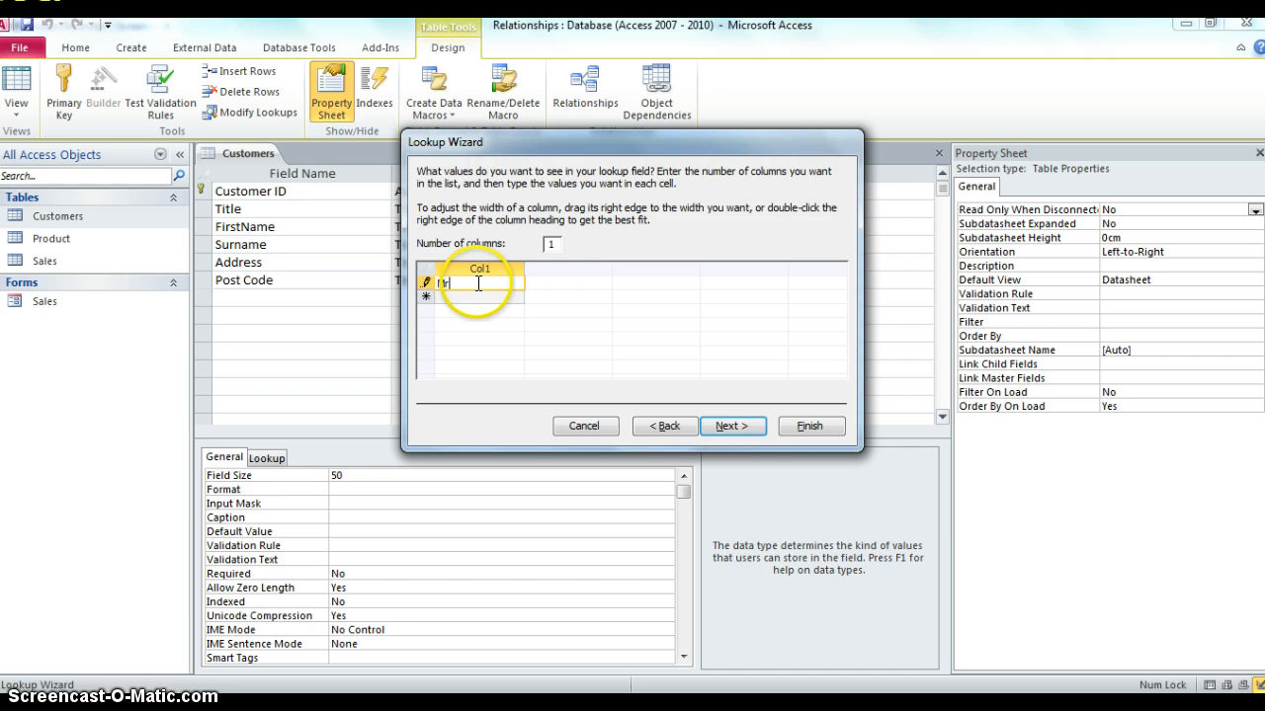
key("Return")
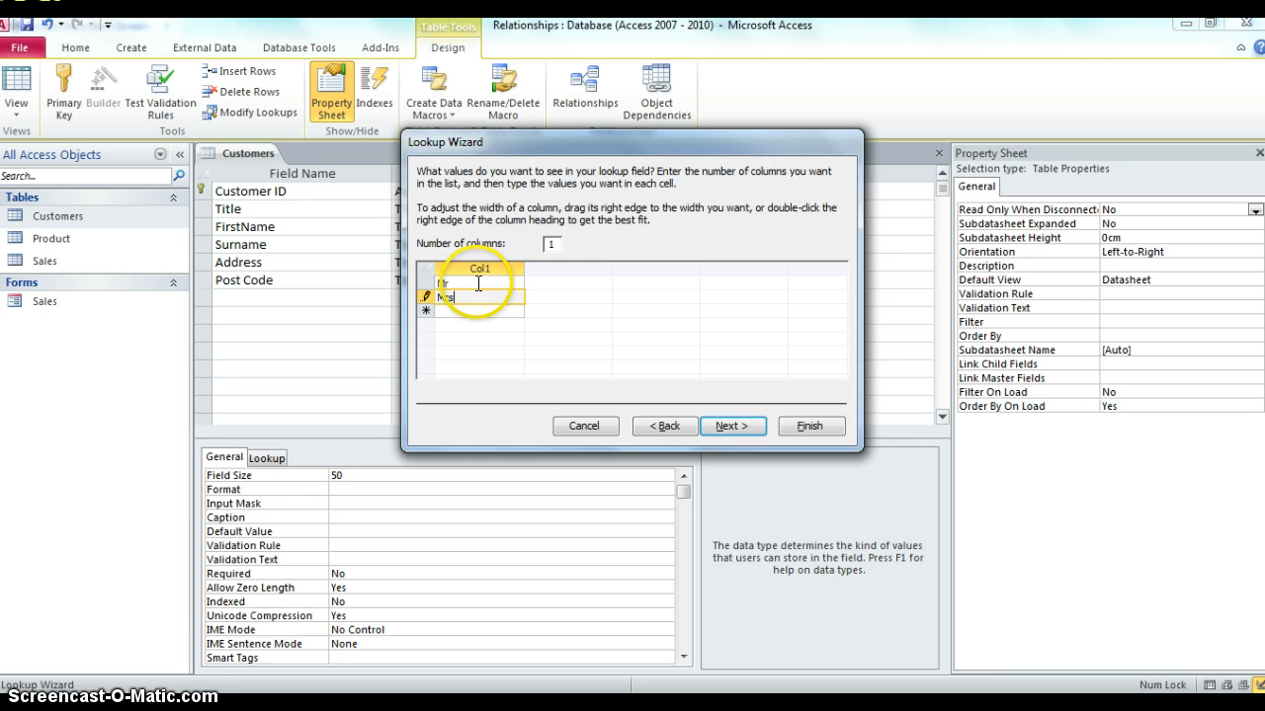
type("Ms")
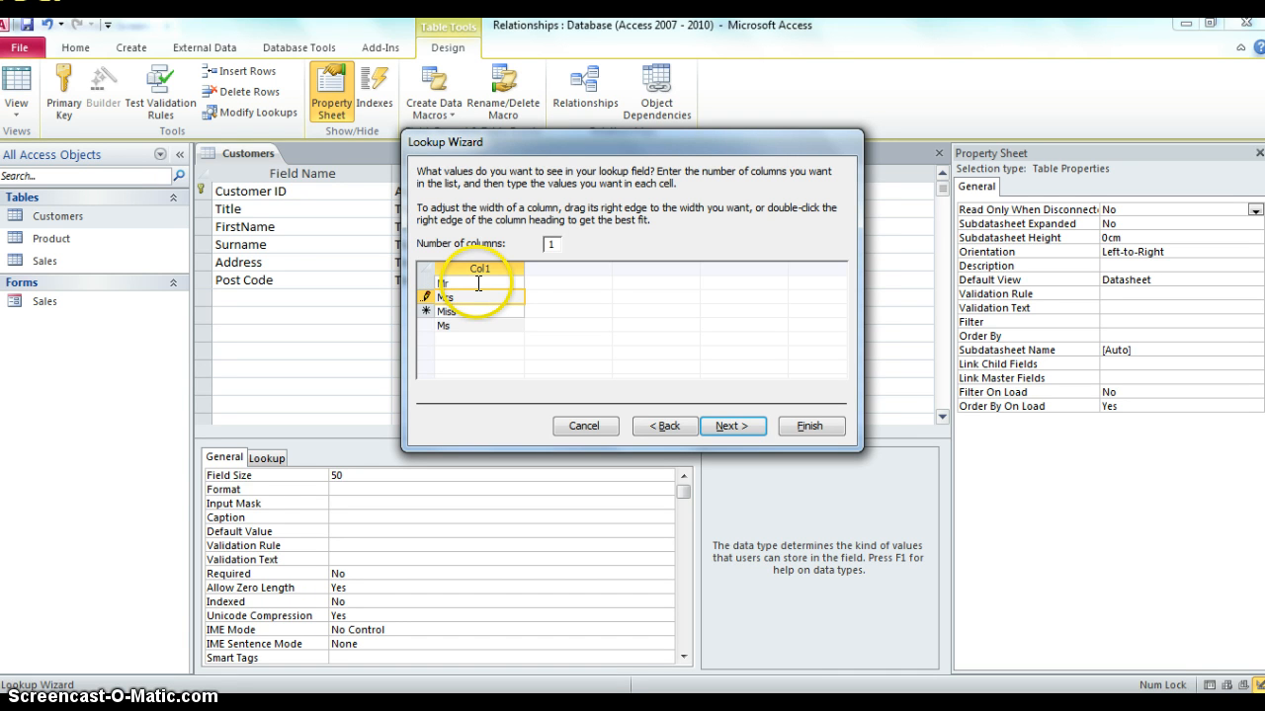
key("Return")
type("D")
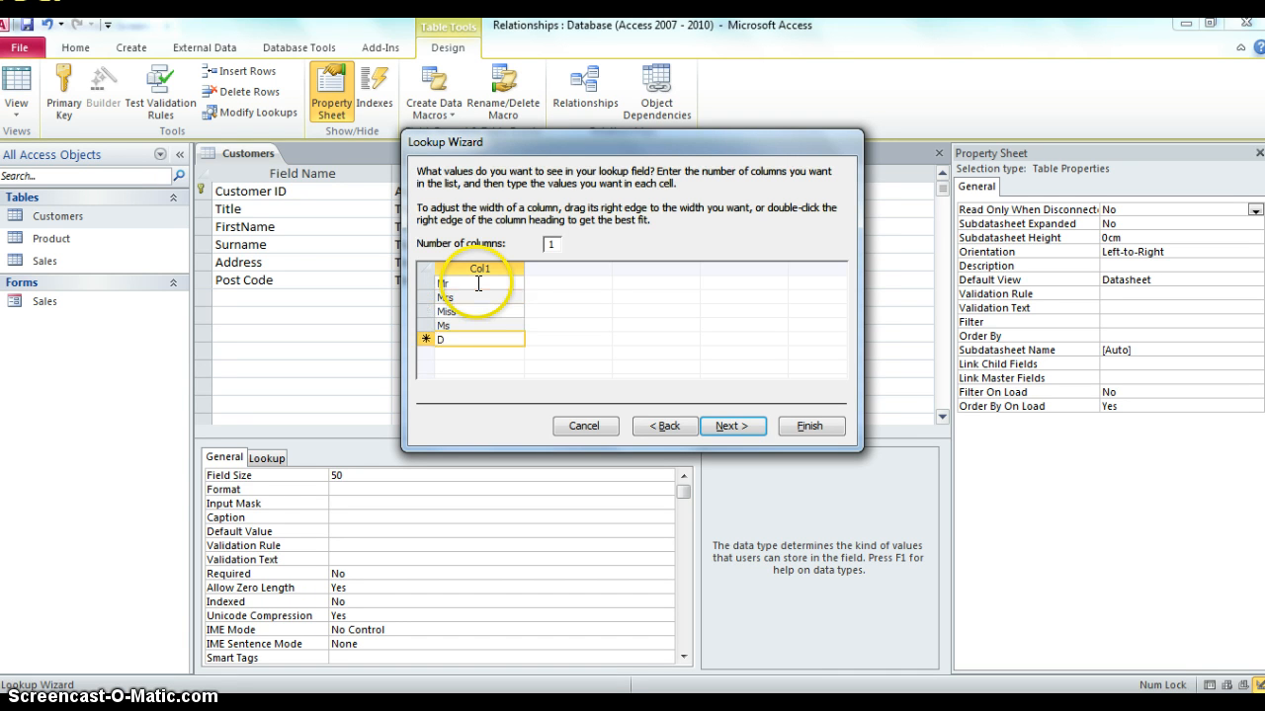
type("r")
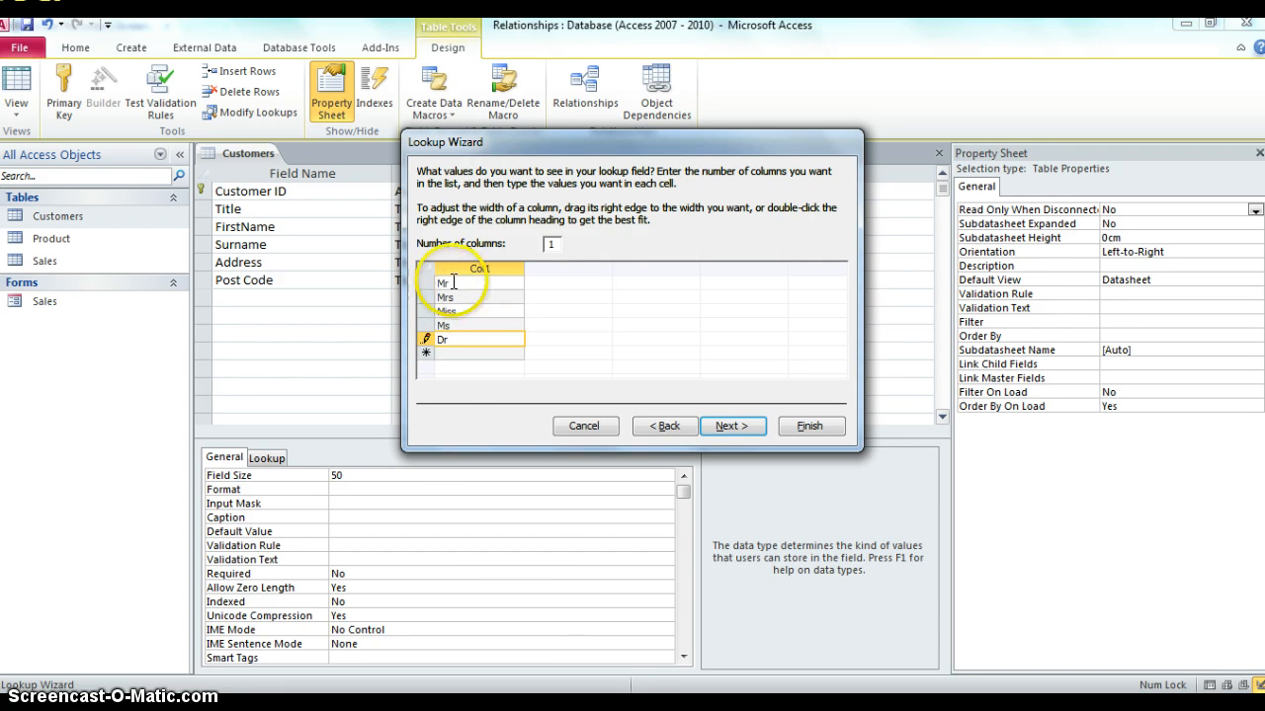
Keep Title as the lookup field's label, limit entries to the list, and finish the wizard.
left_click(727, 429)
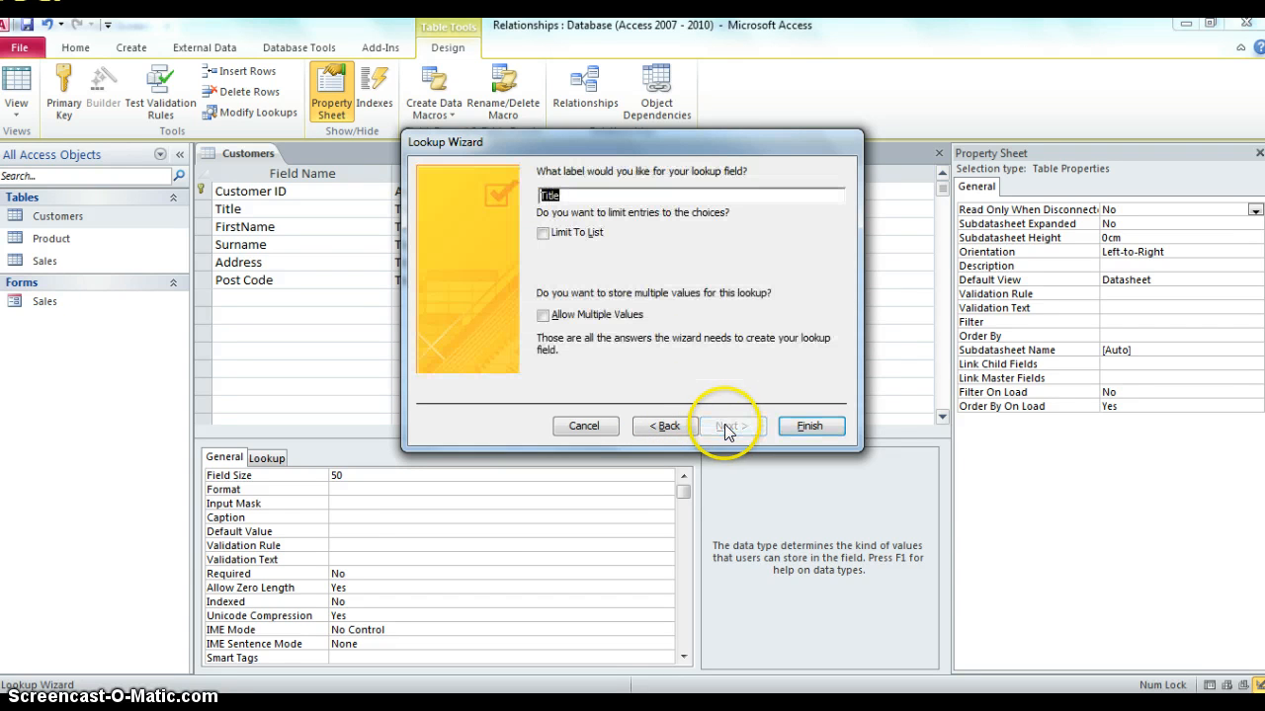
left_click(543, 235)
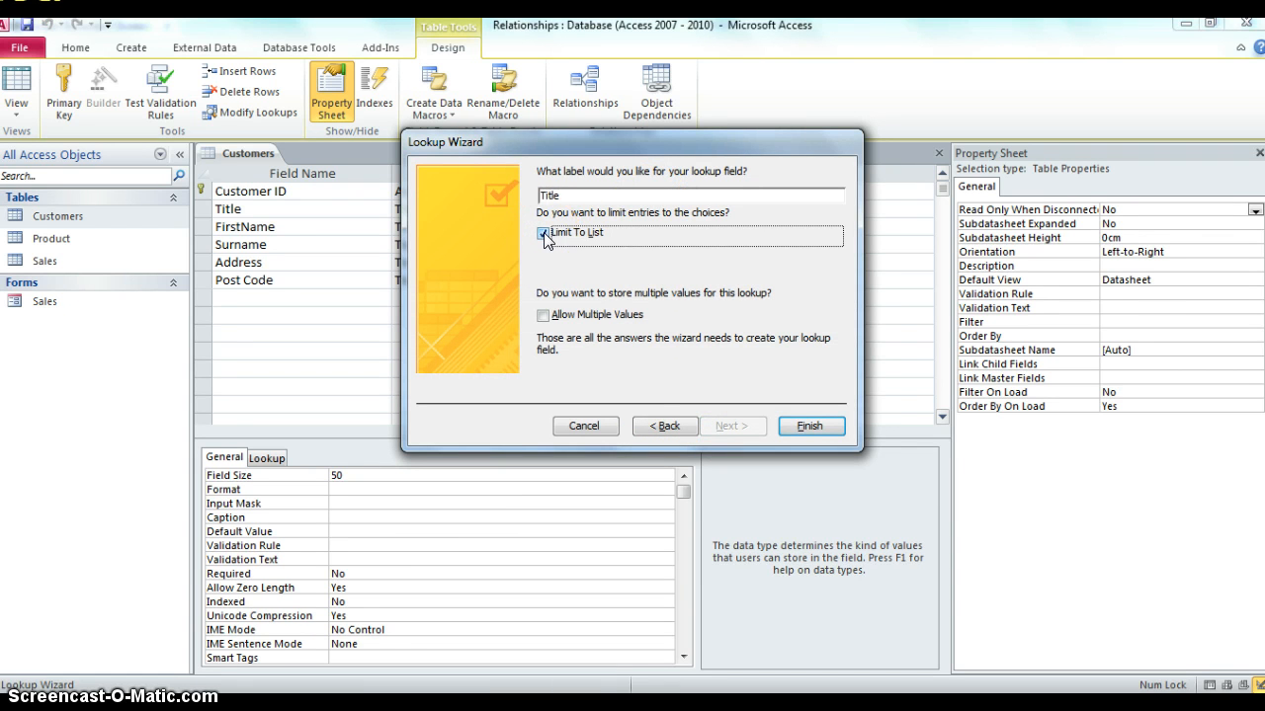
left_click(802, 428)
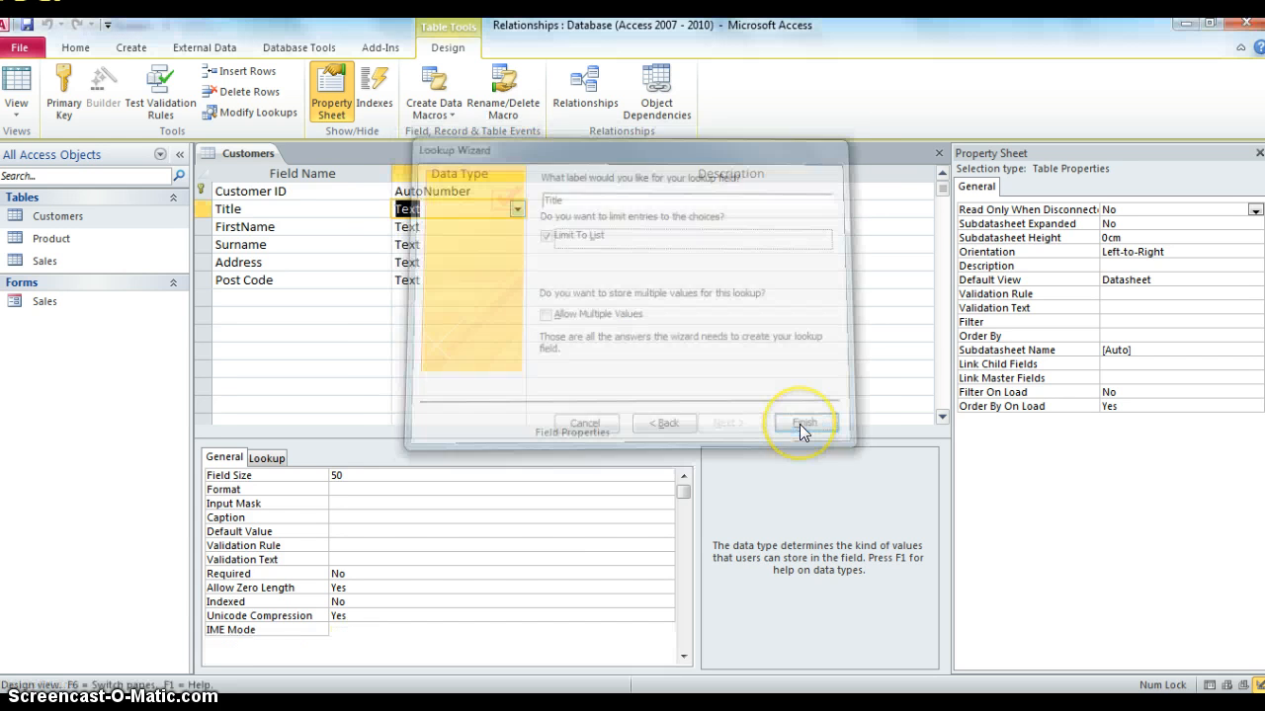
Close the Customers table and save the changes to its design.
left_click(562, 203)
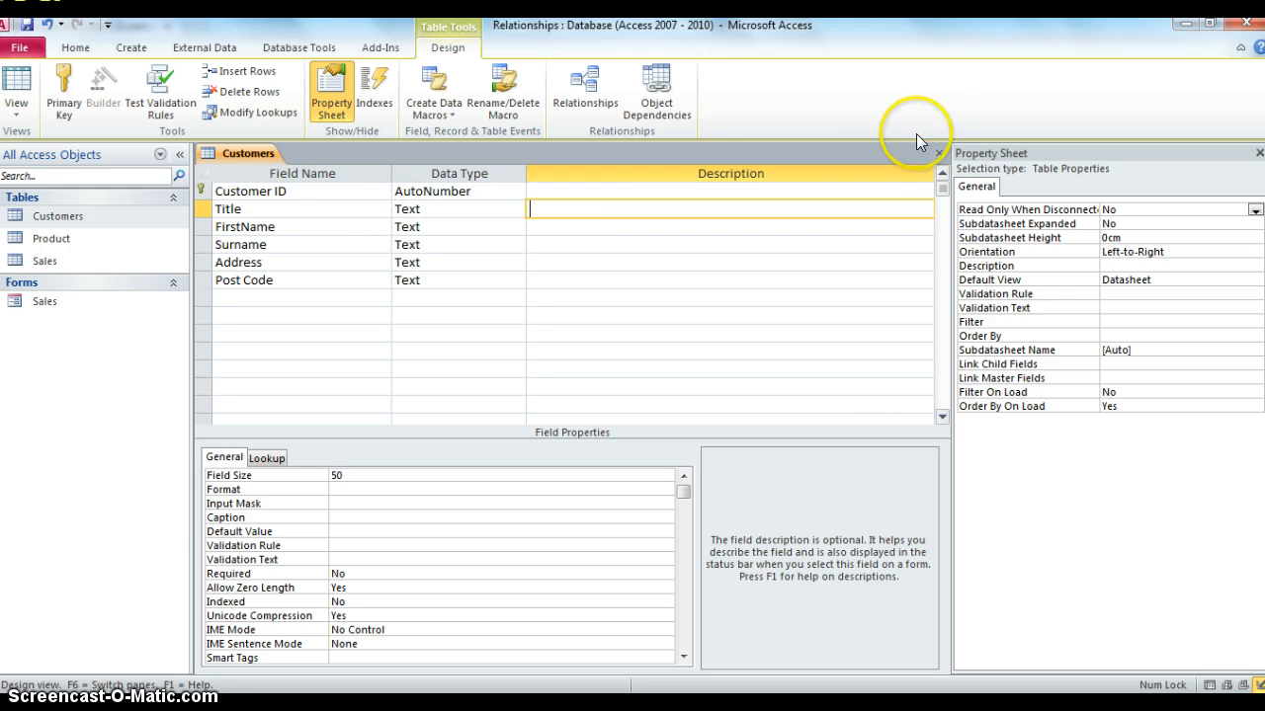
left_click(938, 154)
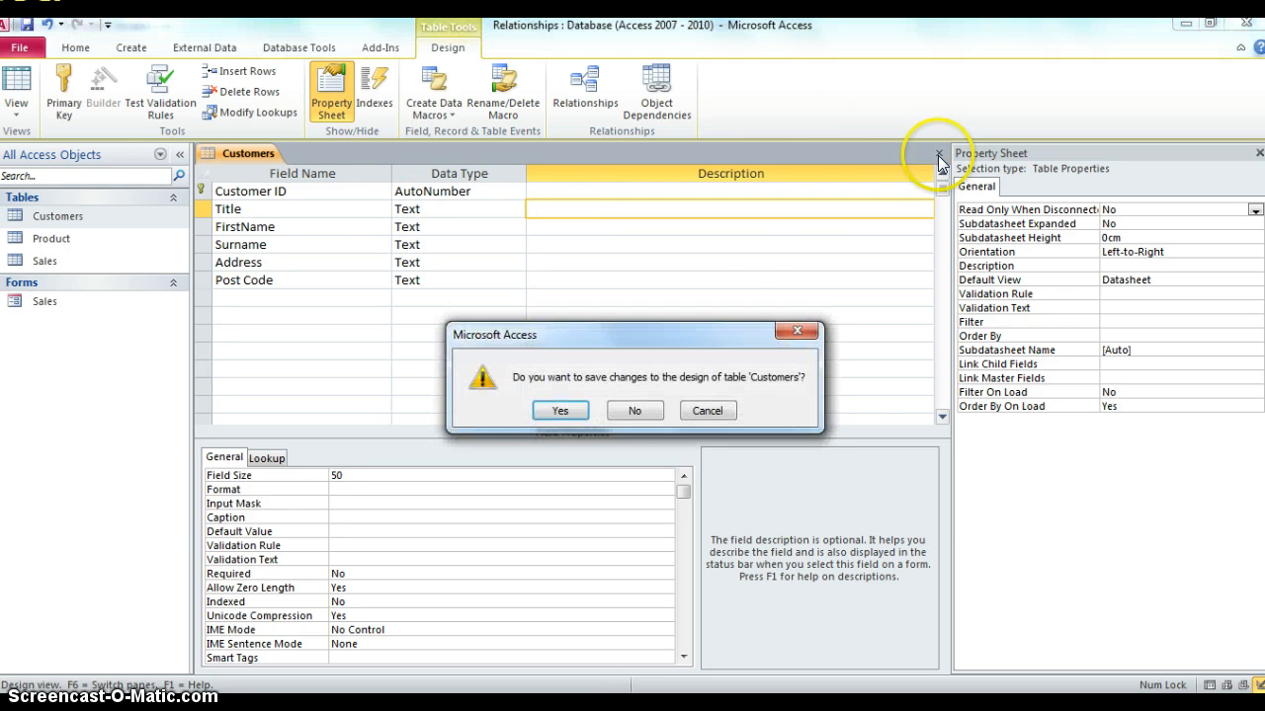
left_click(560, 411)
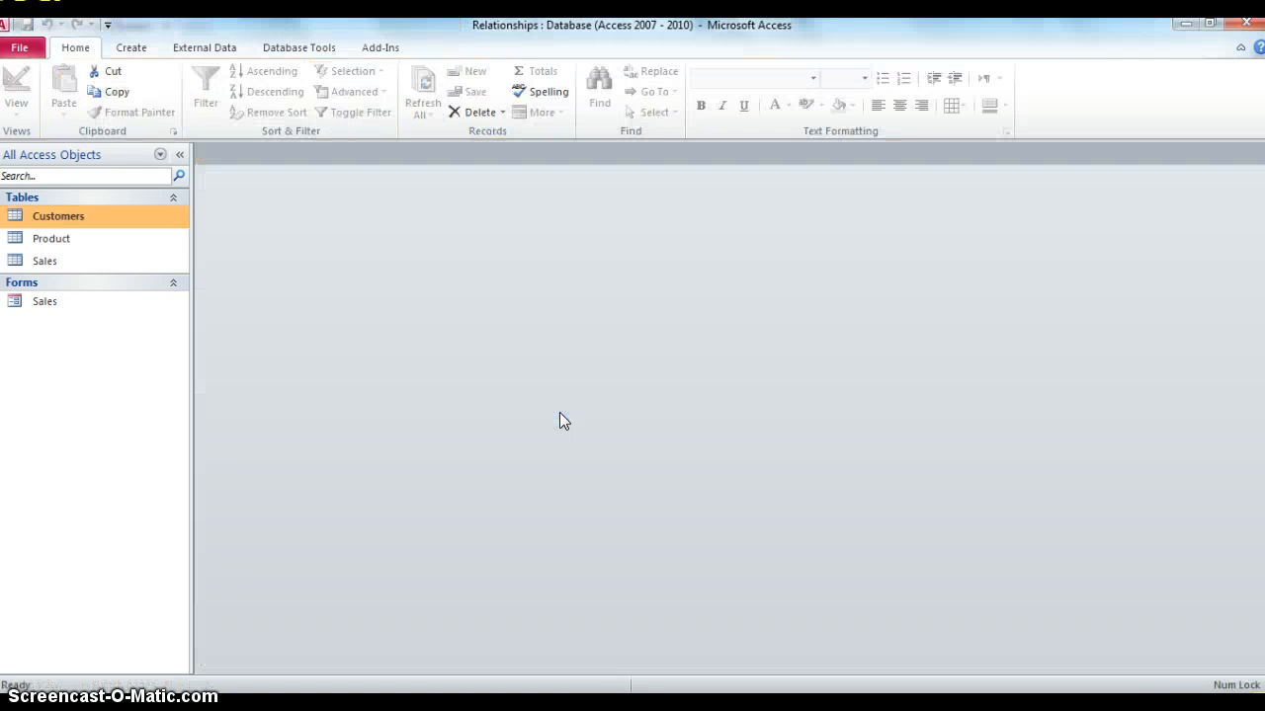
Open the Sales table in Design View and set the Paid field's data type to Yes/No.
double_click(44, 261)
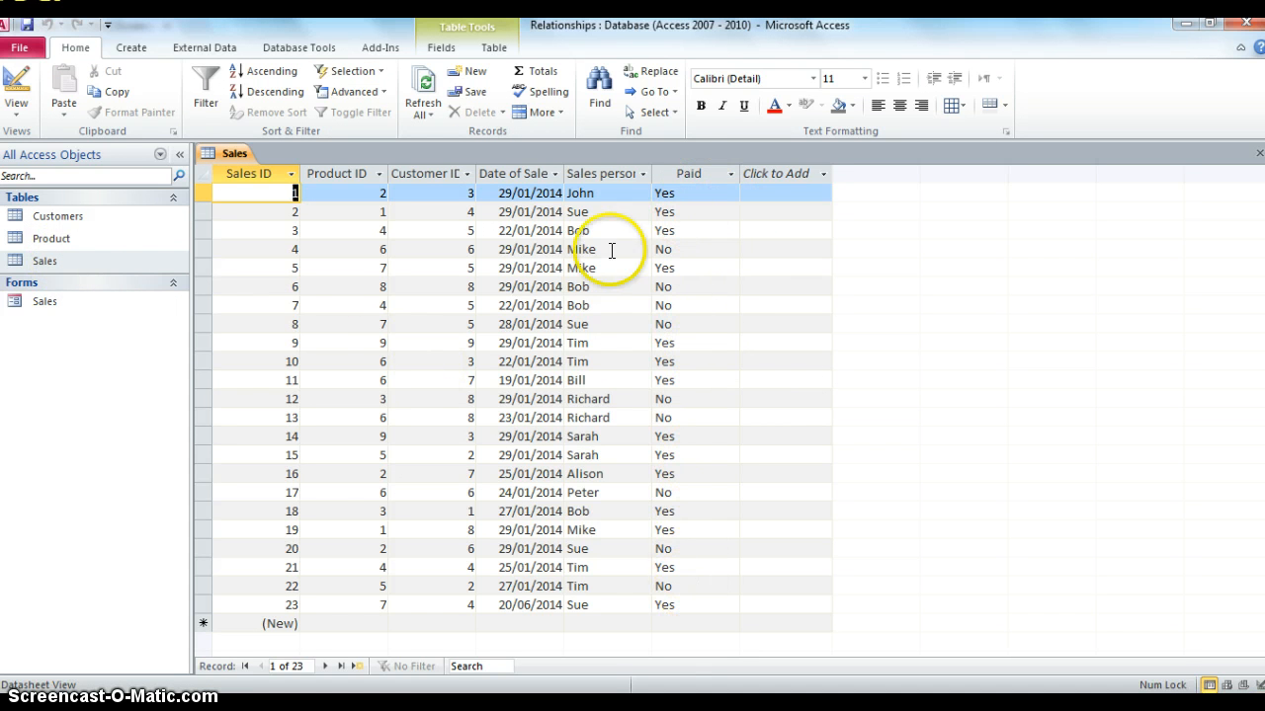
left_click(17, 116)
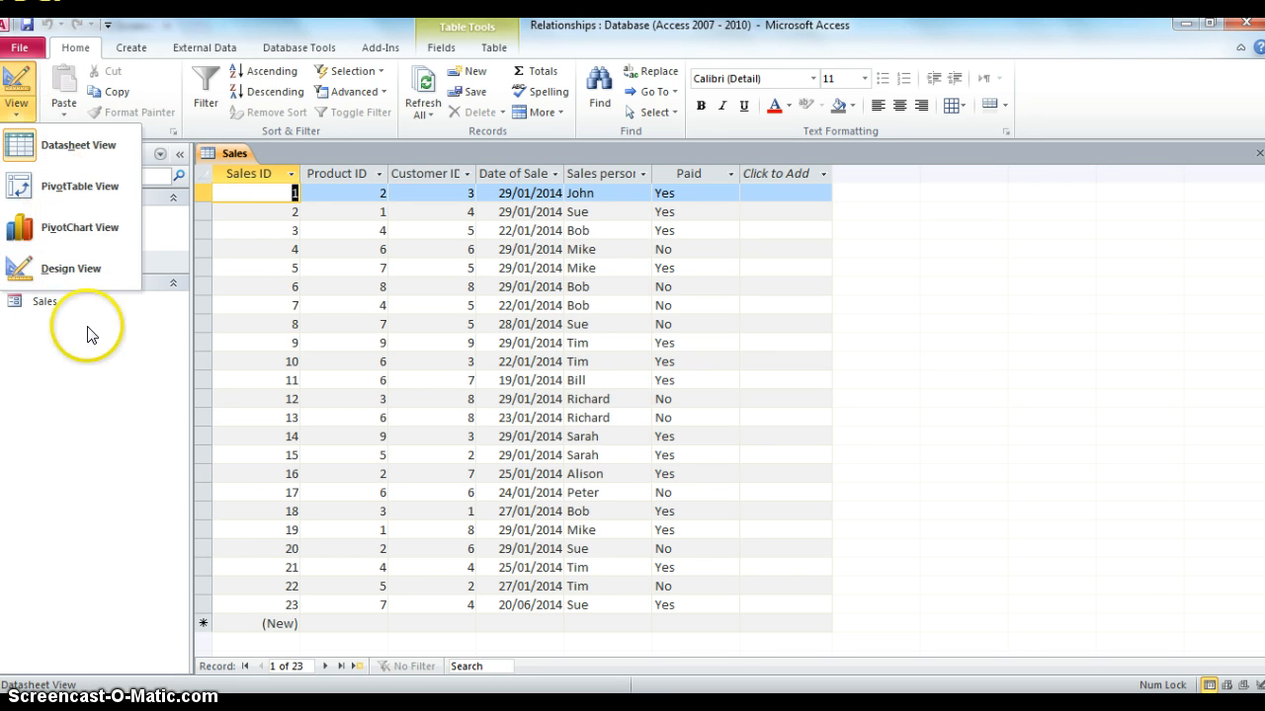
left_click(82, 271)
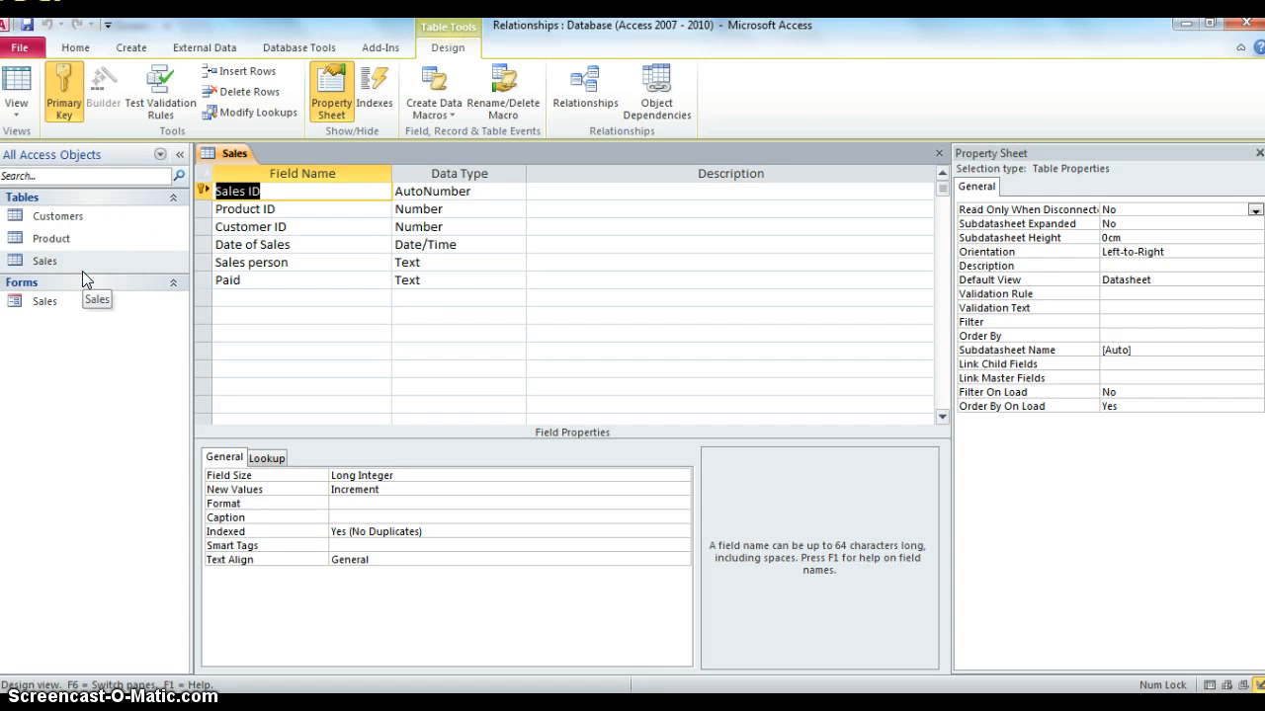
left_click(439, 281)
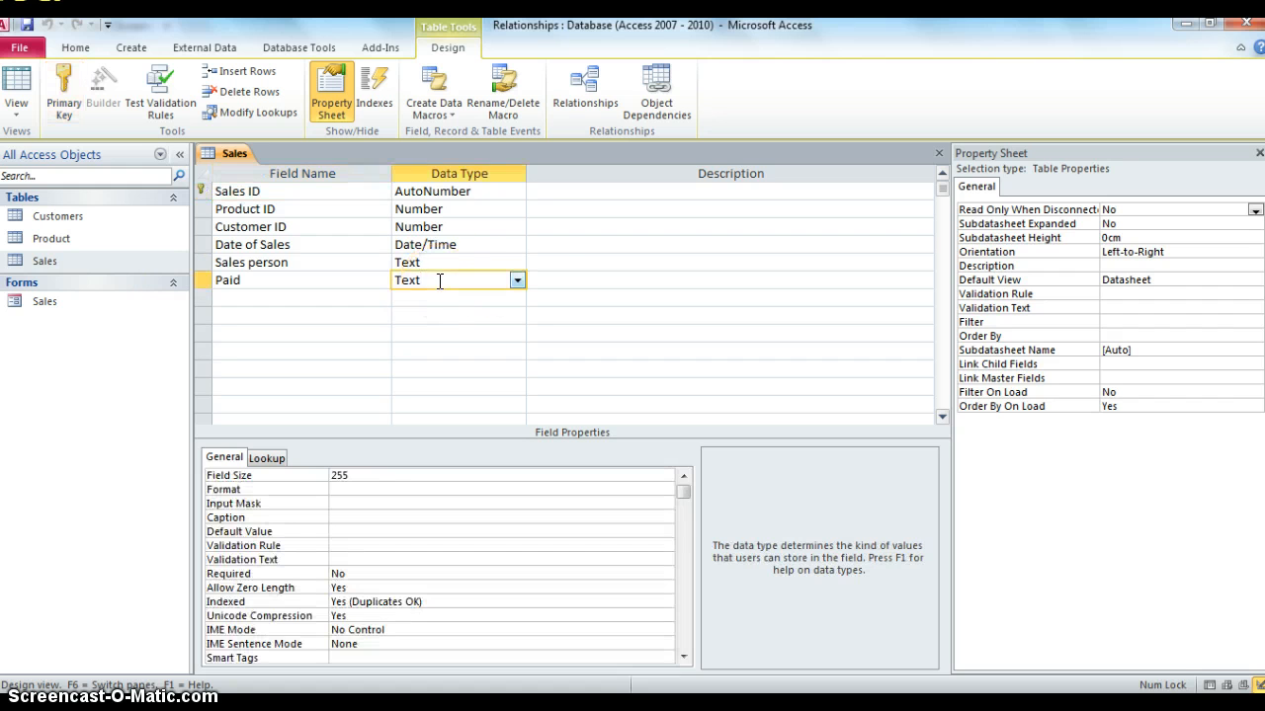
left_click(517, 281)
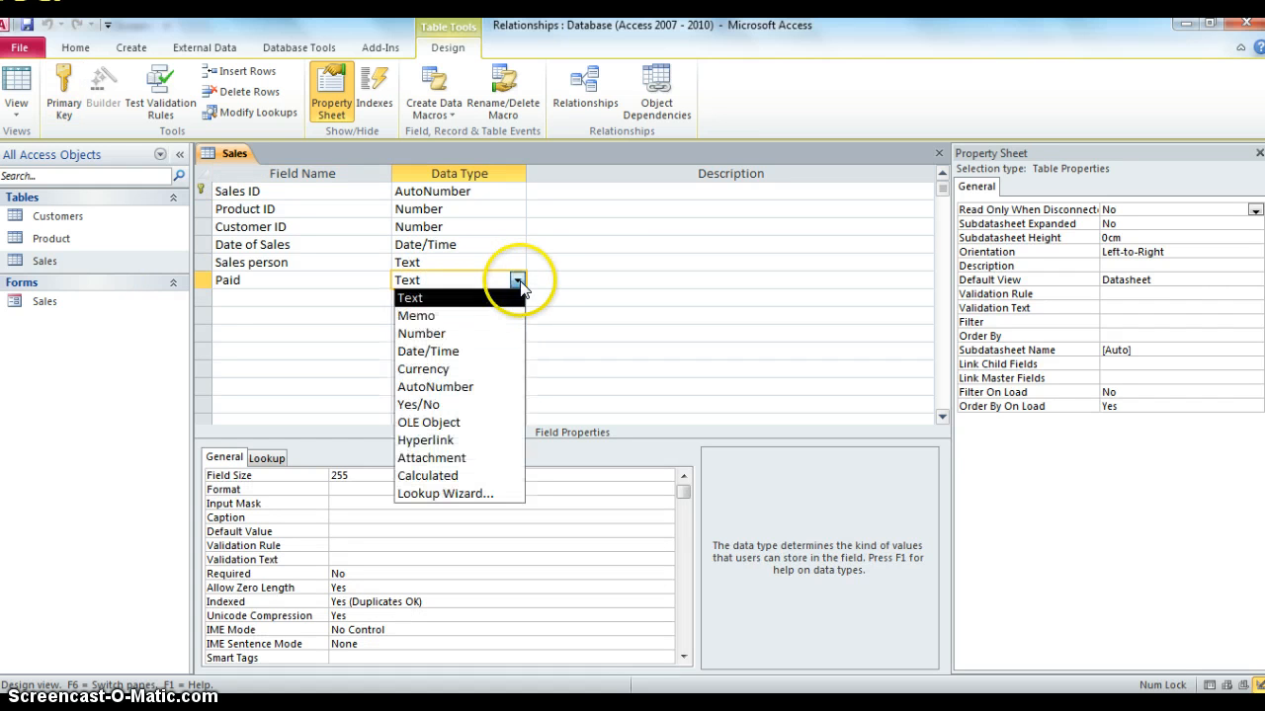
left_click(451, 406)
left_click(486, 342)
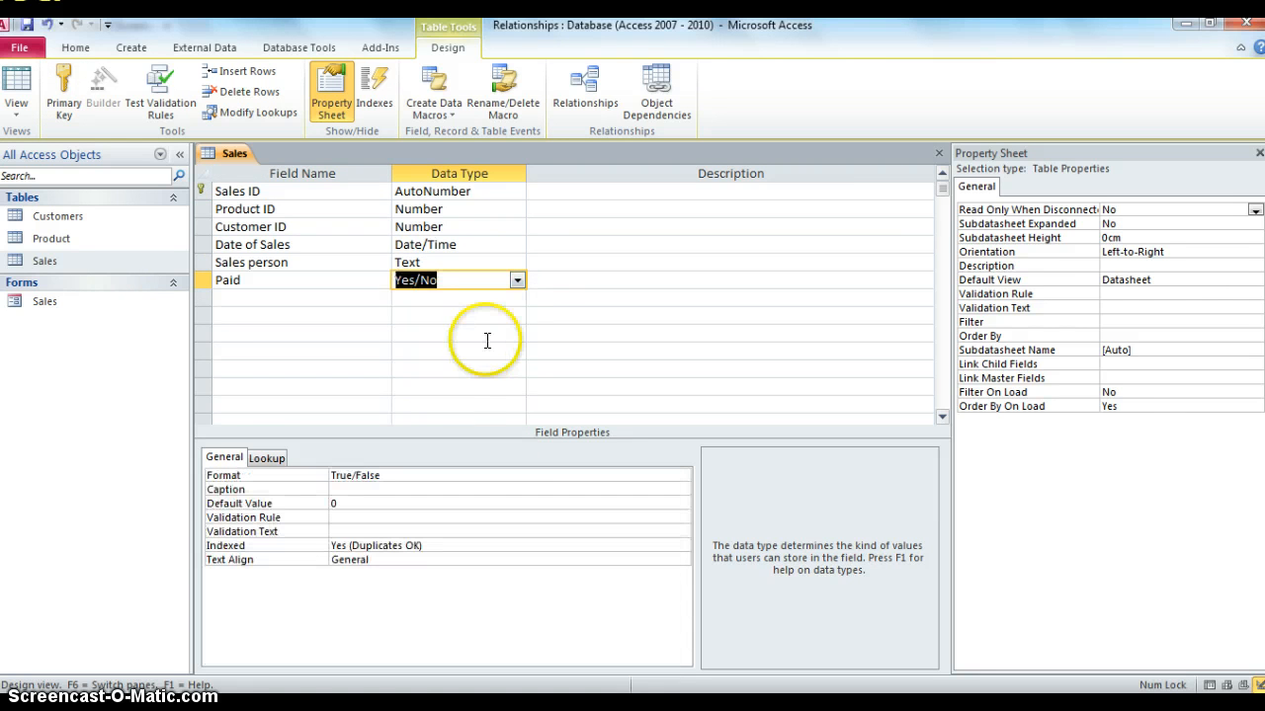
left_click(468, 284)
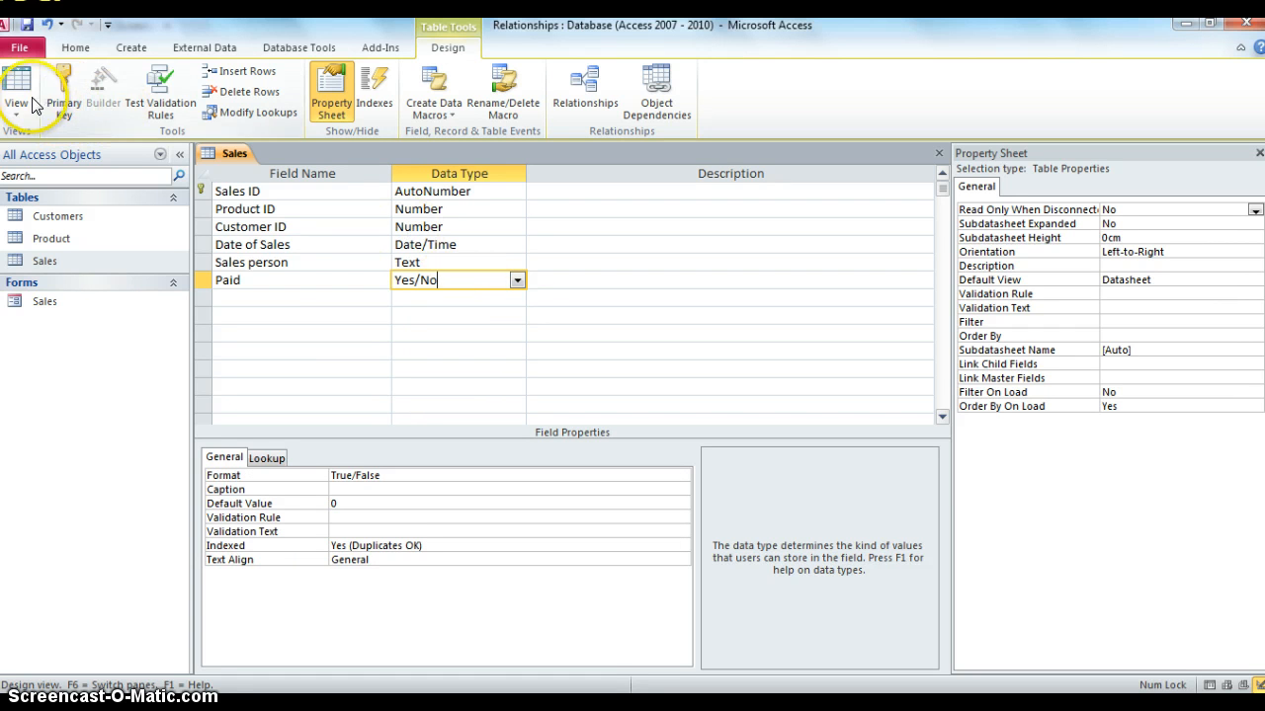
Save the Sales table design, accepting possible data loss, and display the table in Datasheet View.
left_click(29, 27)
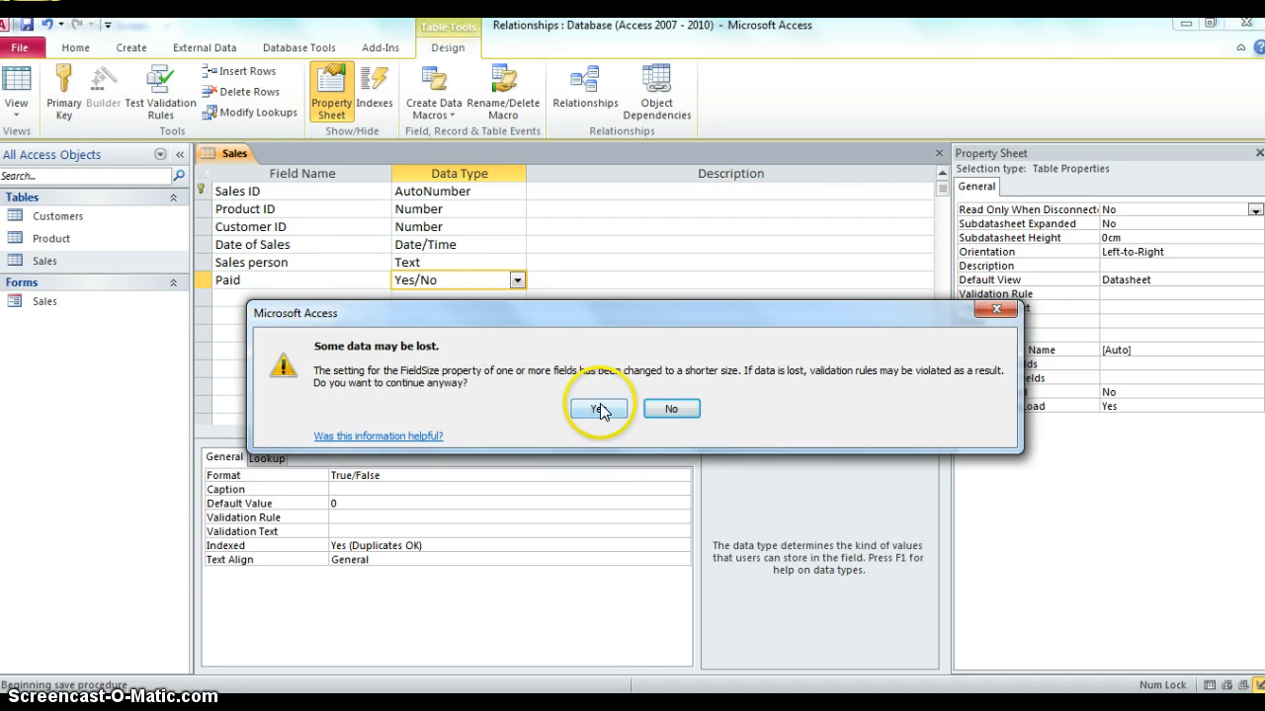
left_click(602, 404)
left_click(17, 87)
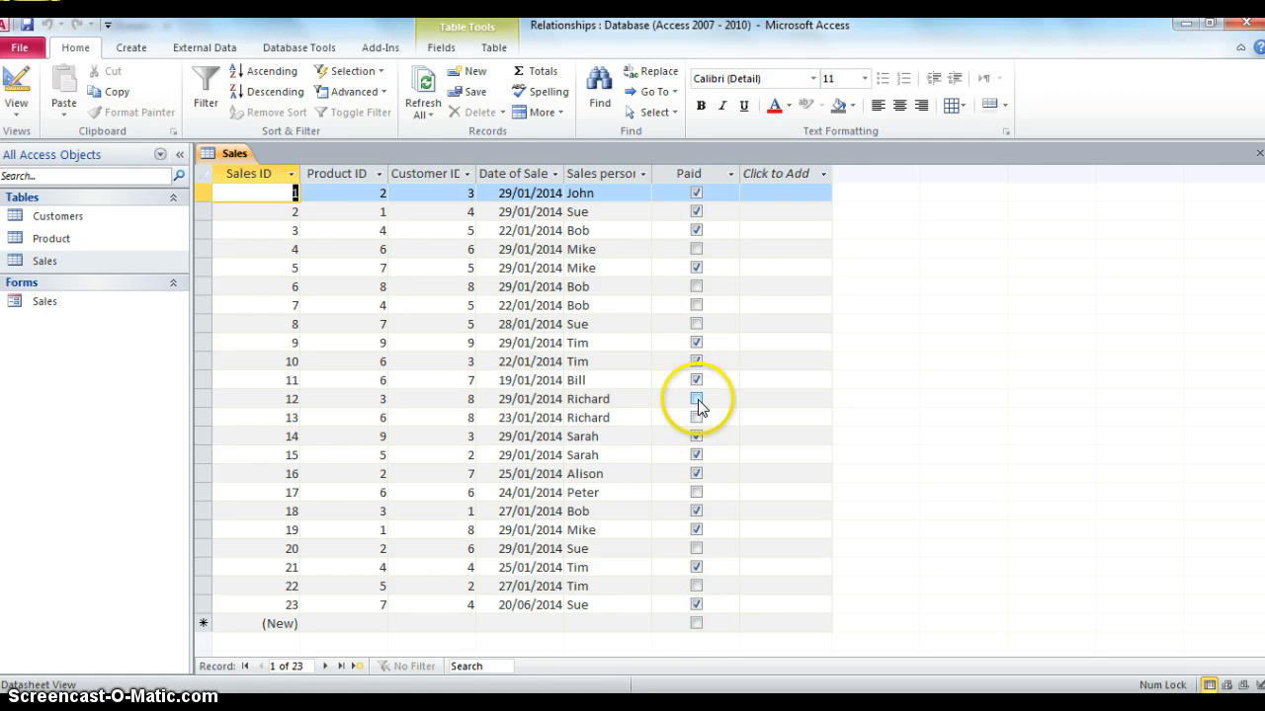
Review the Paid field's Display Control lookup options in Design View, keeping Check Box, and close the Sales table.
left_click(17, 107)
left_click(59, 269)
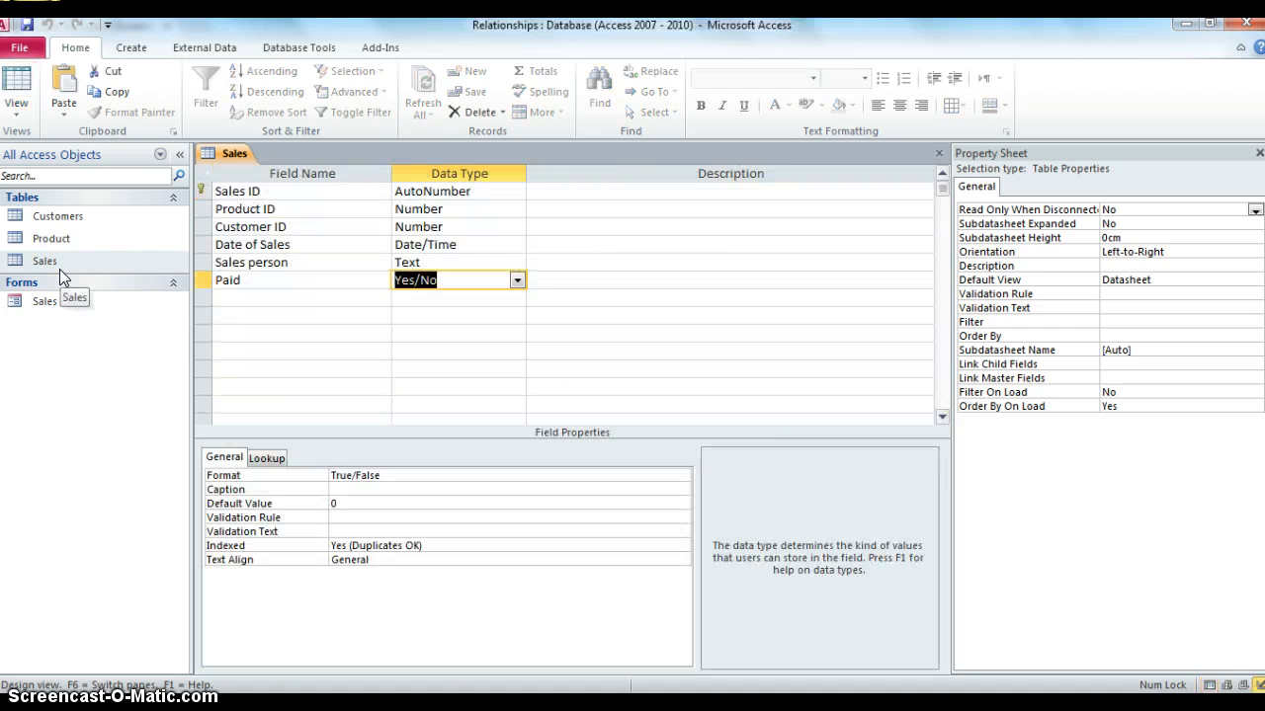
left_click(281, 463)
left_click(418, 475)
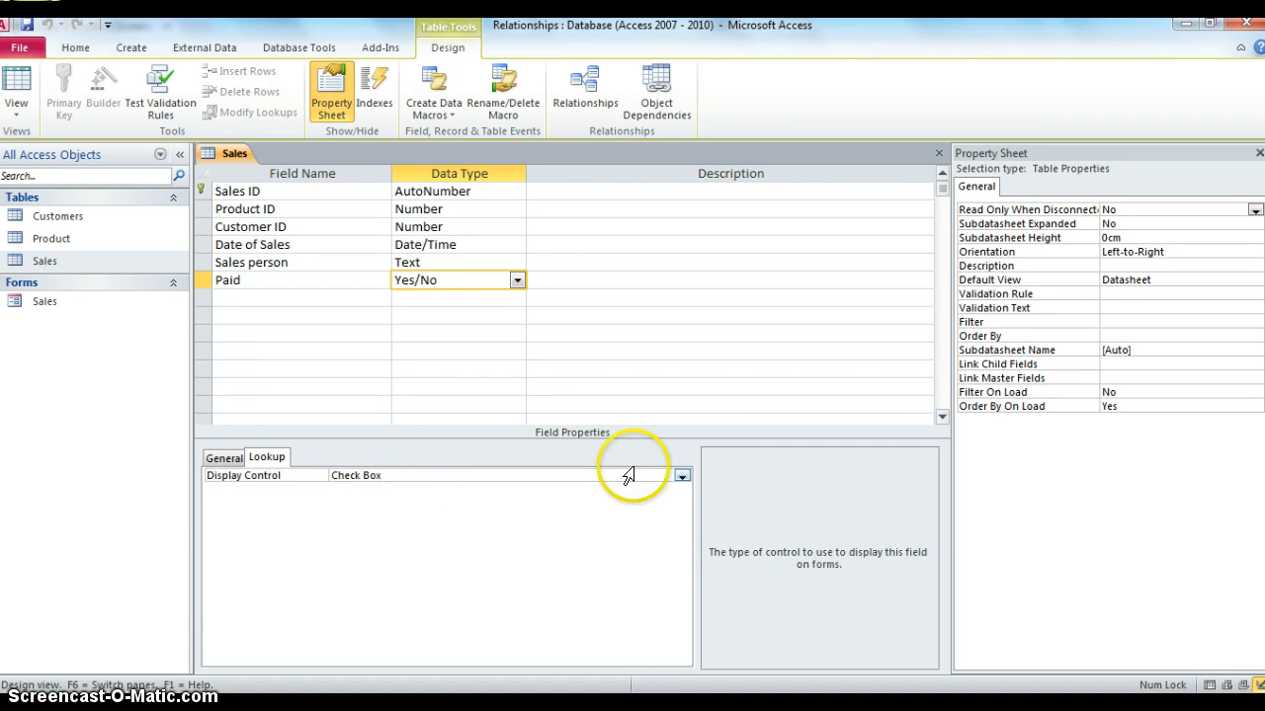
left_click(681, 478)
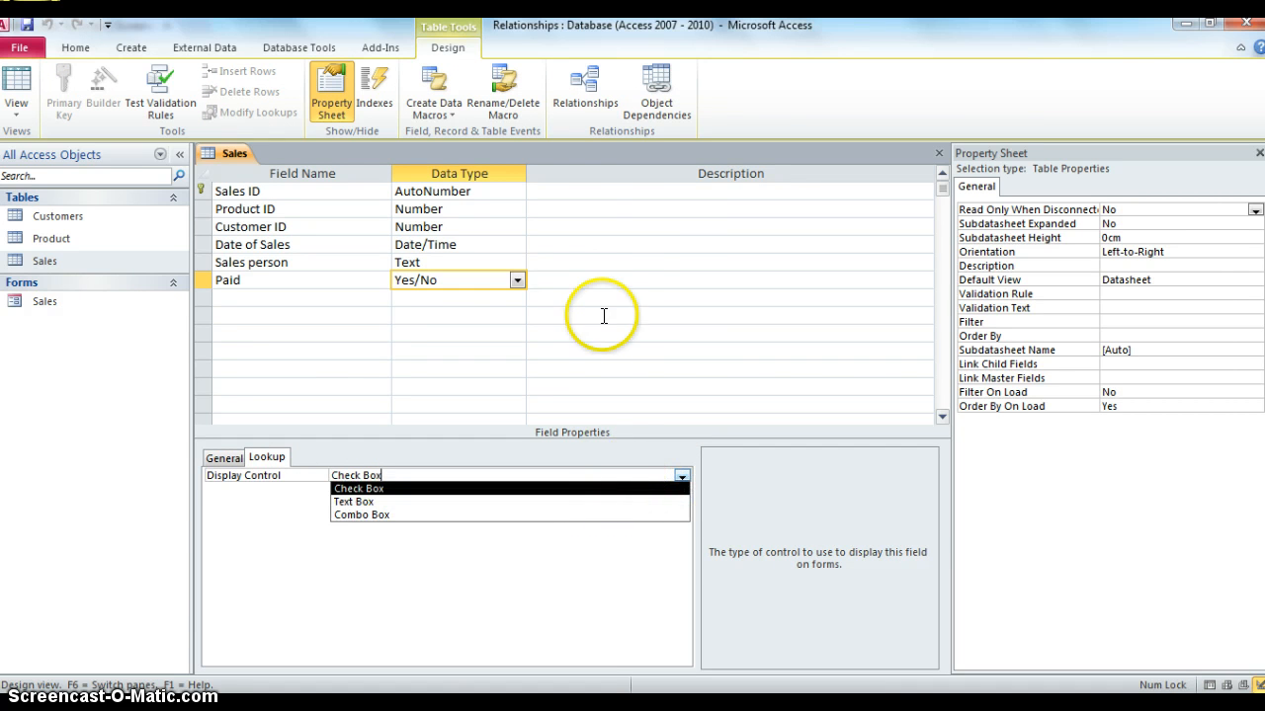
left_click(576, 283)
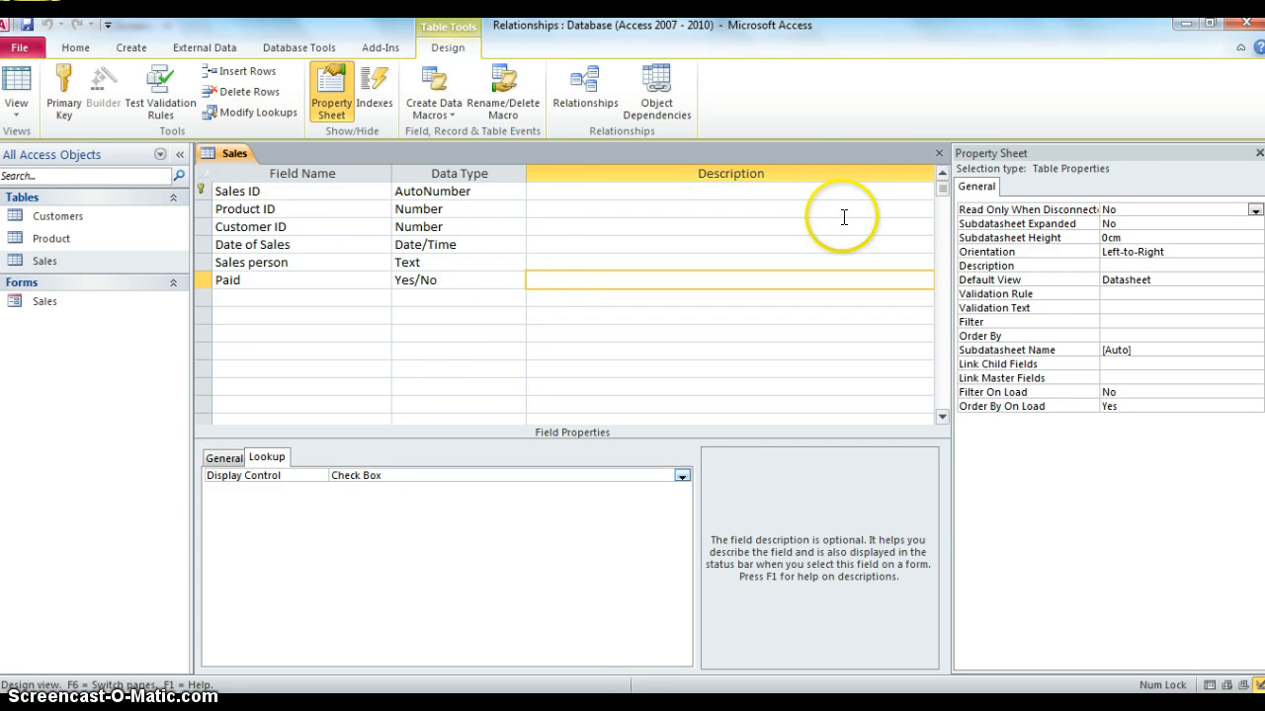
left_click(939, 153)
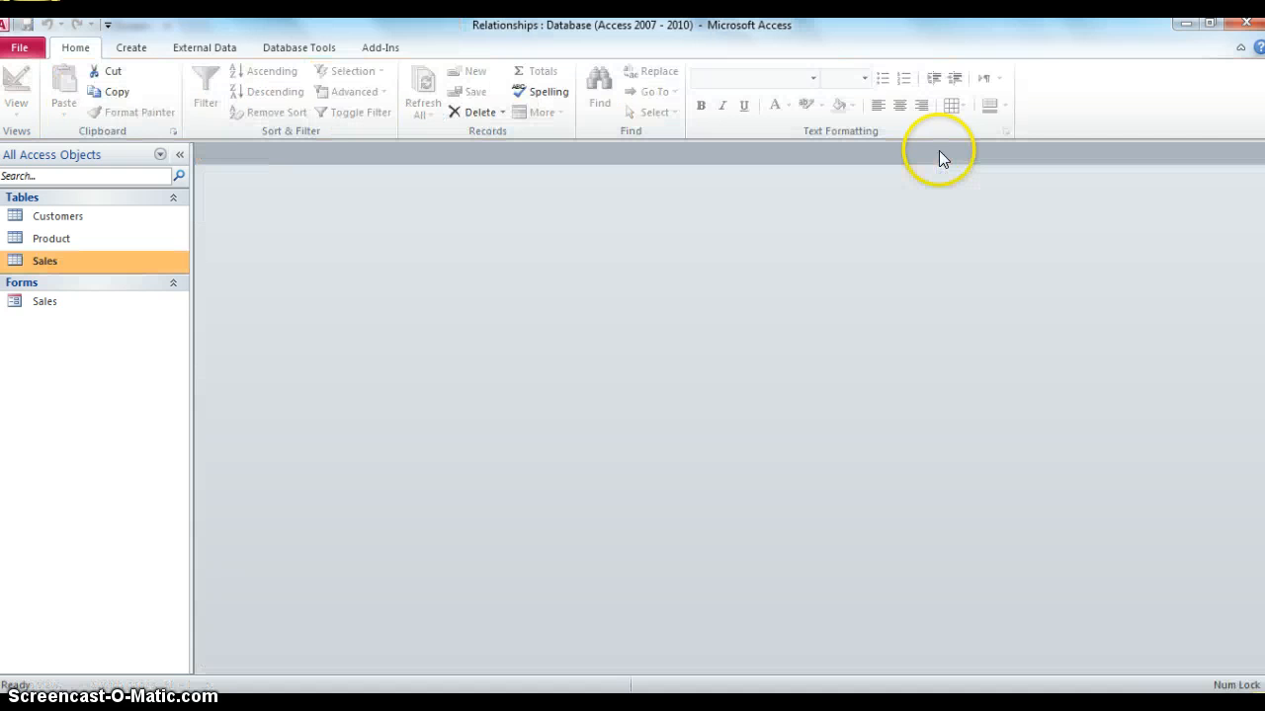
Open the Sales form in Design View and add the existing Title field between Customer ID and FirstName.
double_click(33, 305)
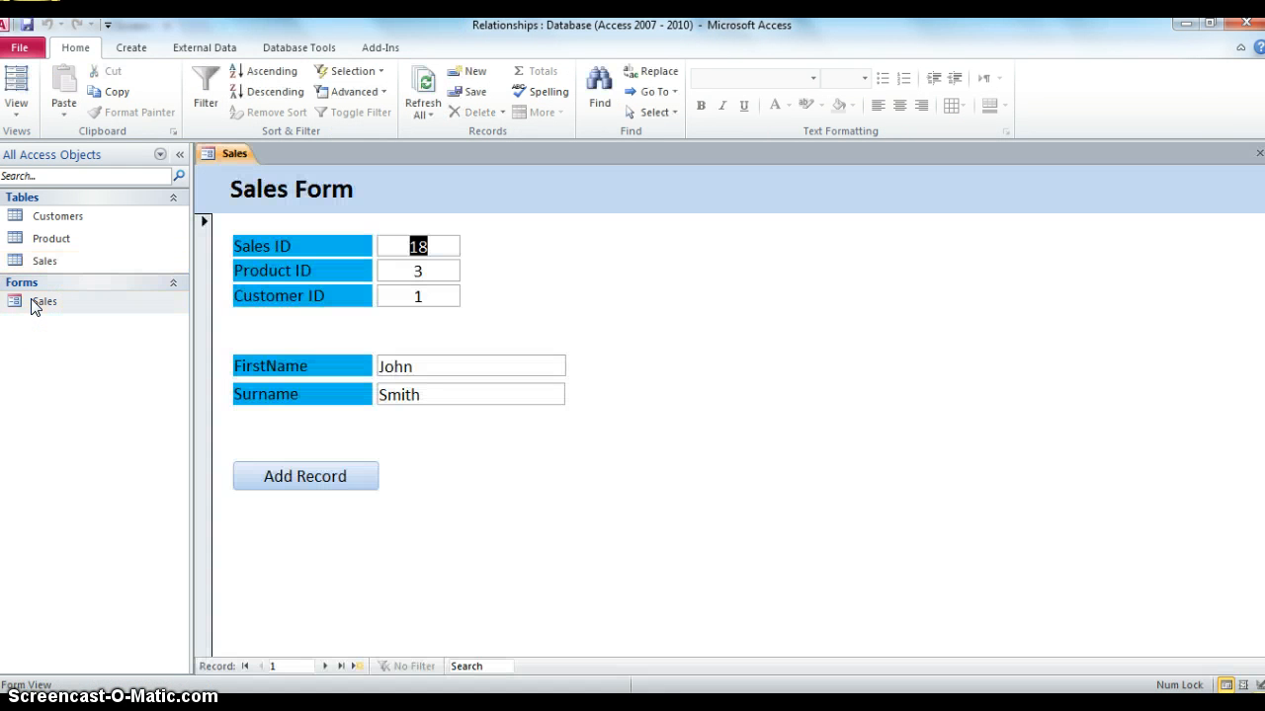
left_click(16, 107)
left_click(70, 228)
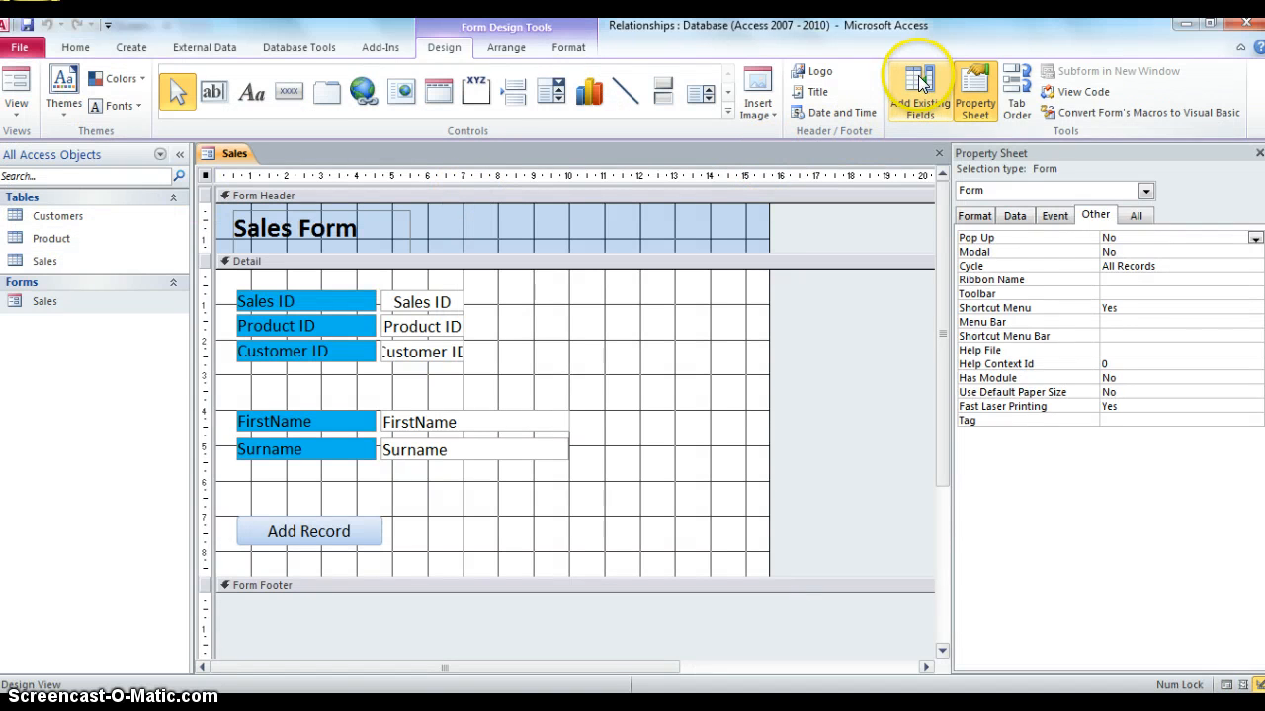
left_click(899, 110)
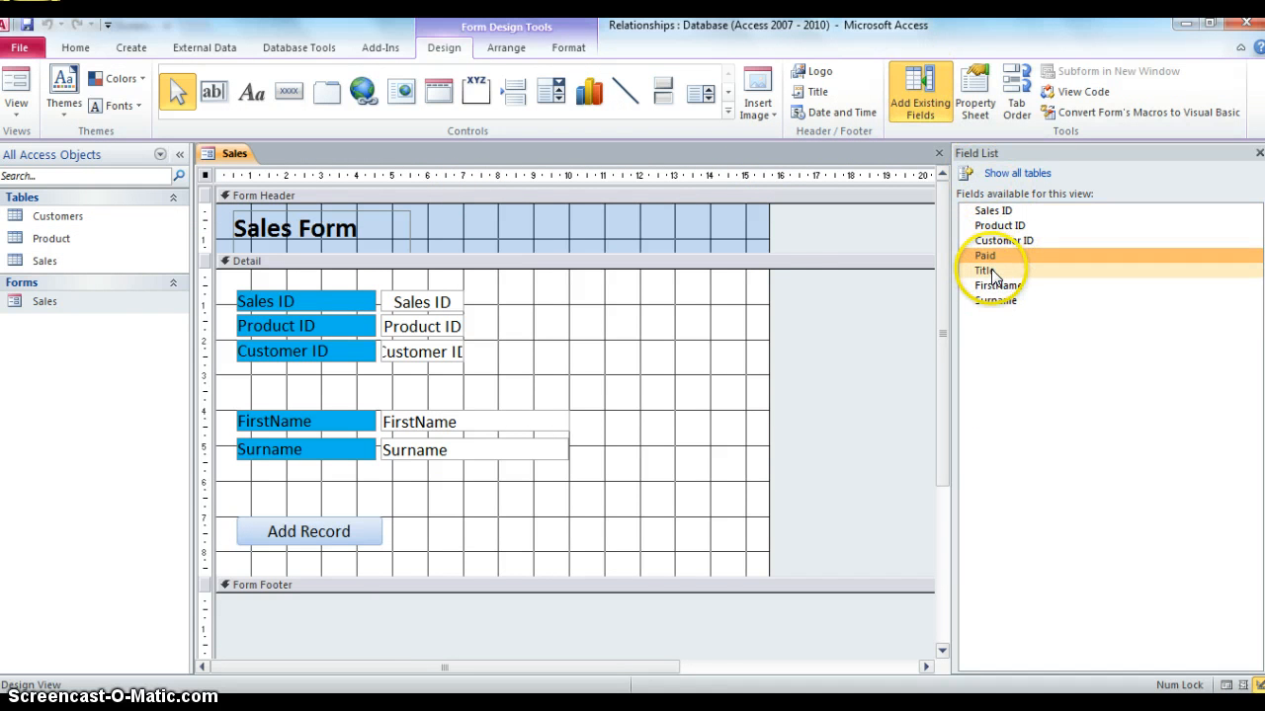
left_click_drag(991, 273, 535, 370)
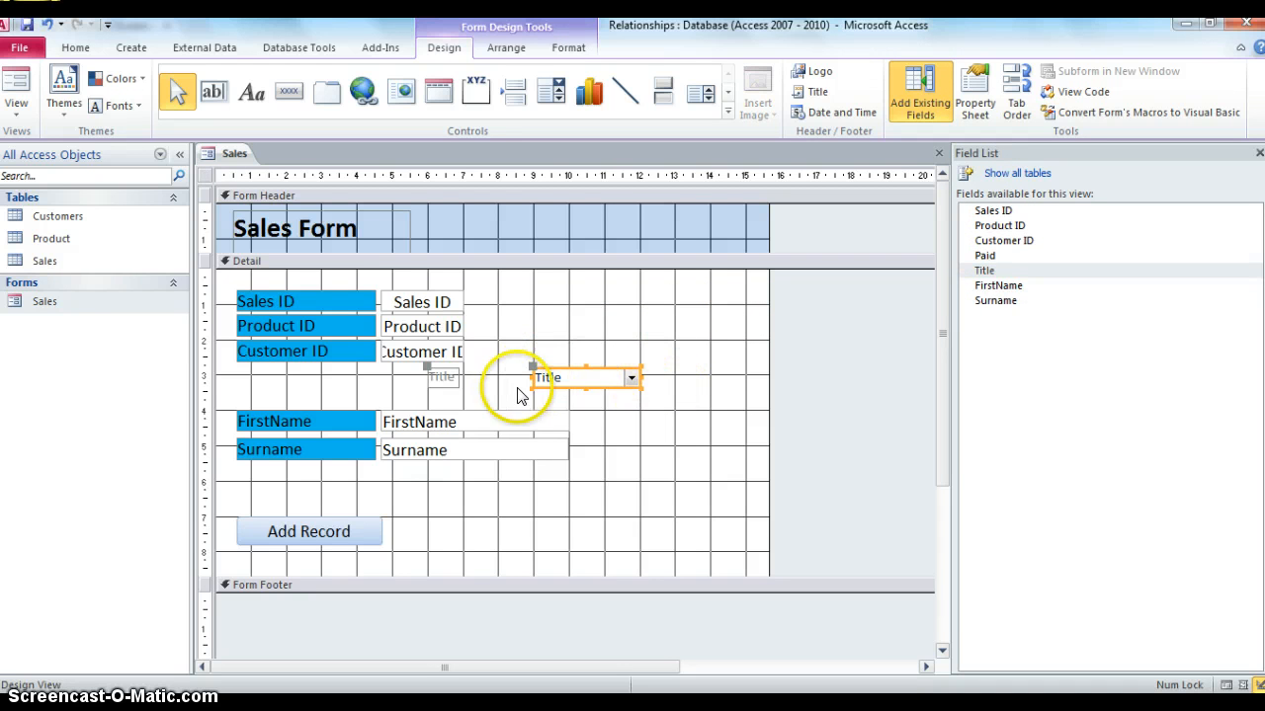
left_click(691, 413)
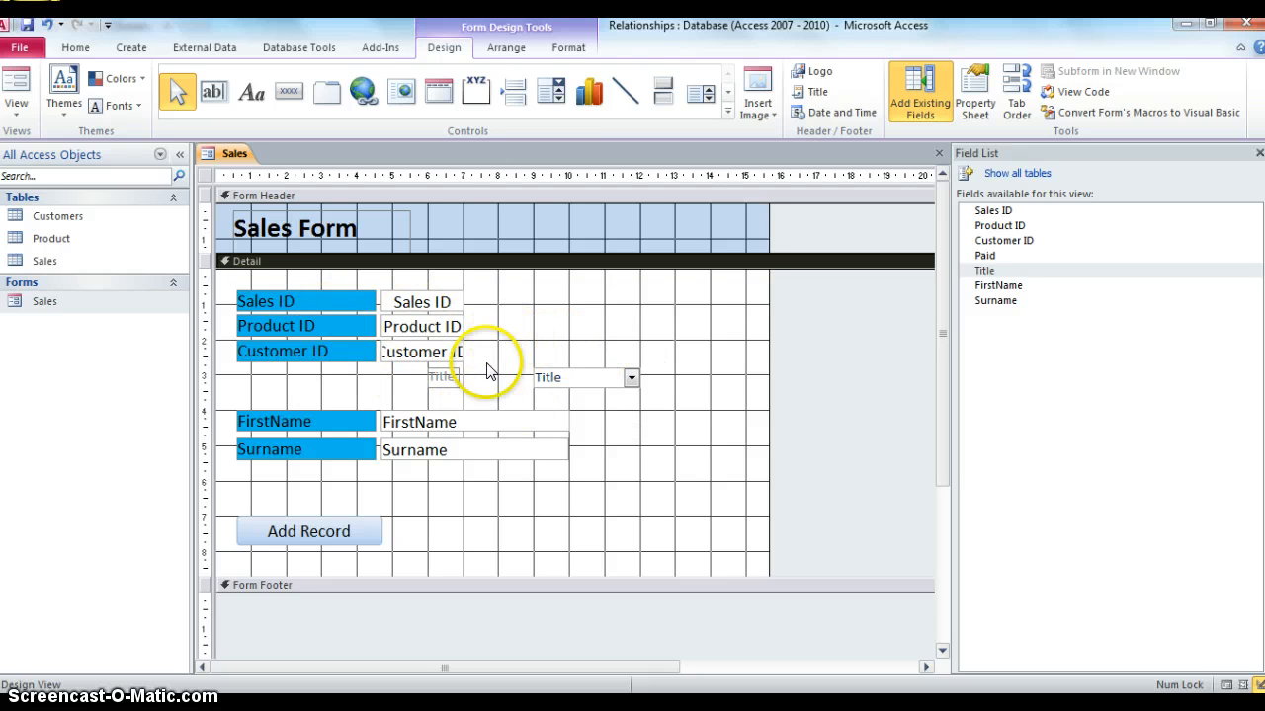
Copy the Customer ID label's formatting onto the new Title label with Format Painter.
left_click(336, 353)
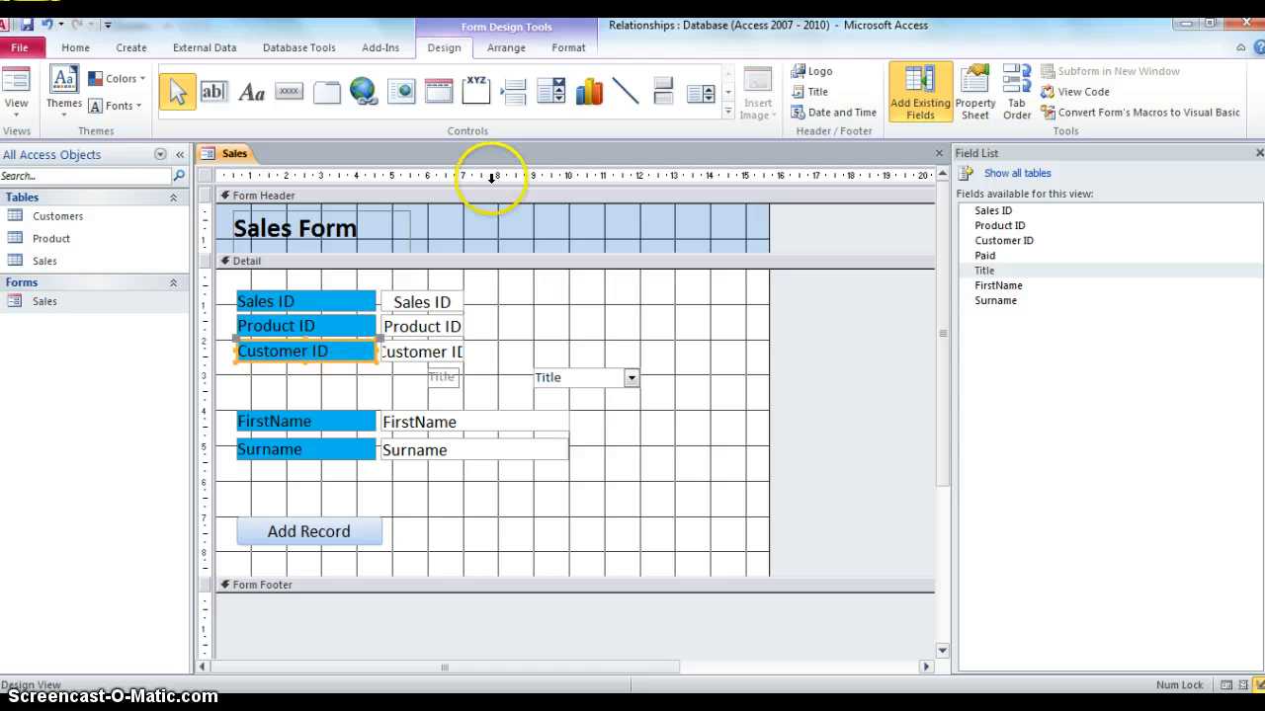
left_click(571, 48)
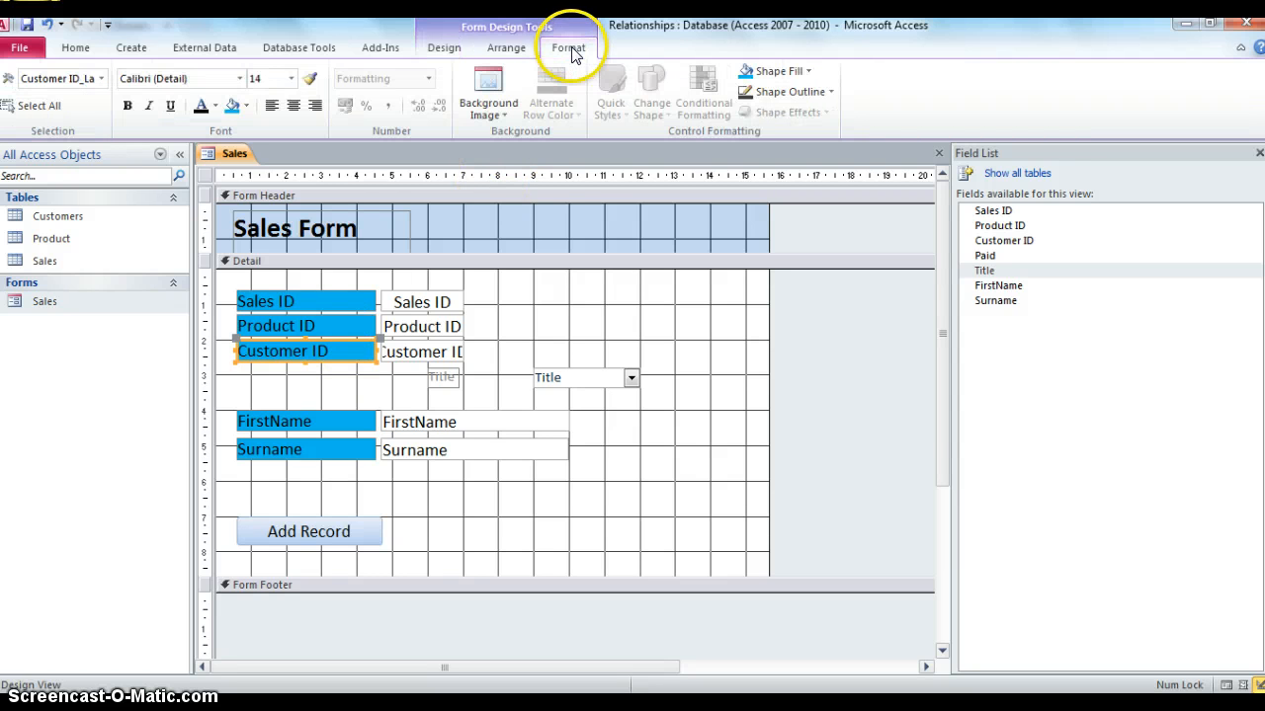
left_click(311, 80)
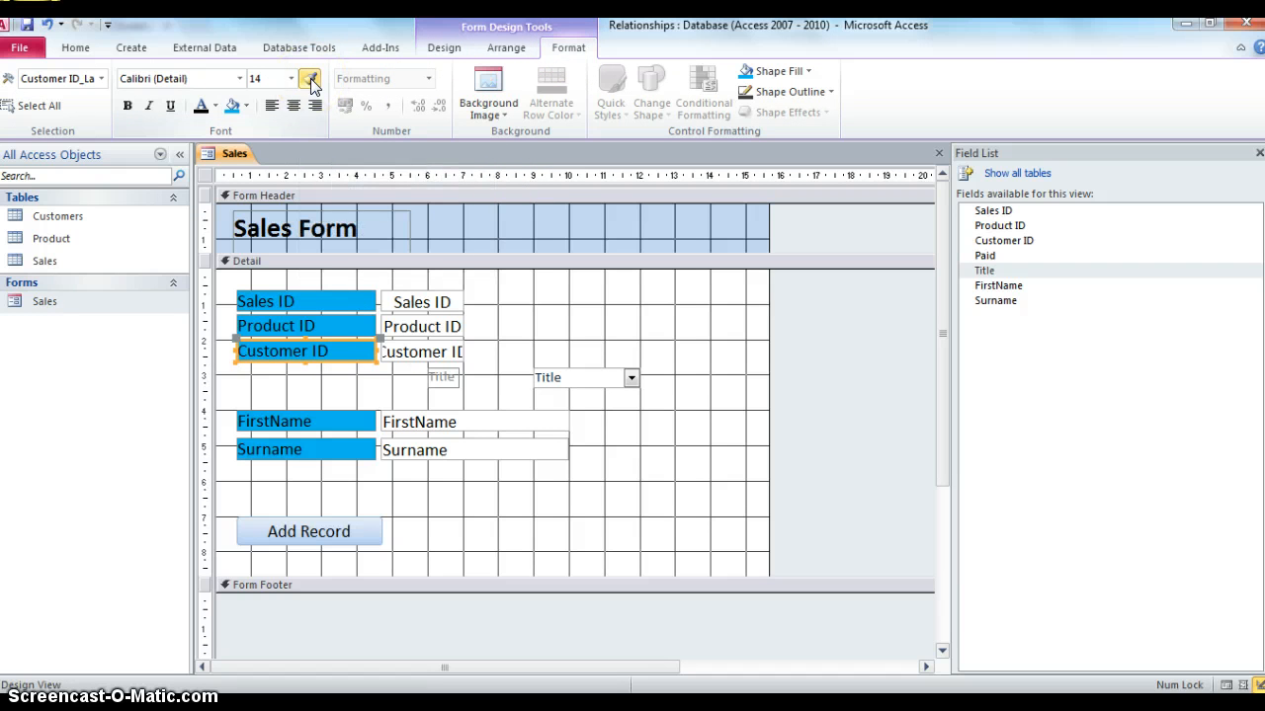
left_click(431, 392)
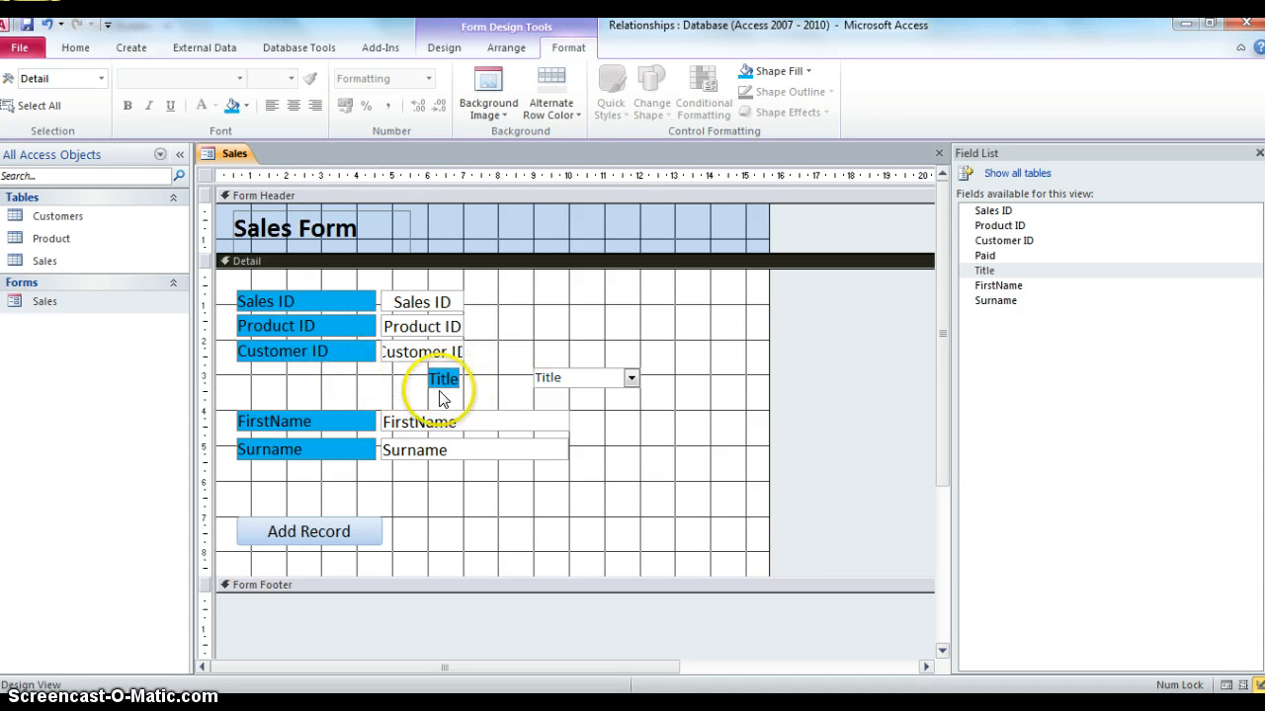
Move and resize the Title label and combo box so they line up with the other controls directly above FirstName.
mouse_move(443, 385)
left_mouse_down()
mouse_move(361, 376)
mouse_move(253, 381)
mouse_move(248, 395)
mouse_move(378, 389)
left_mouse_up()
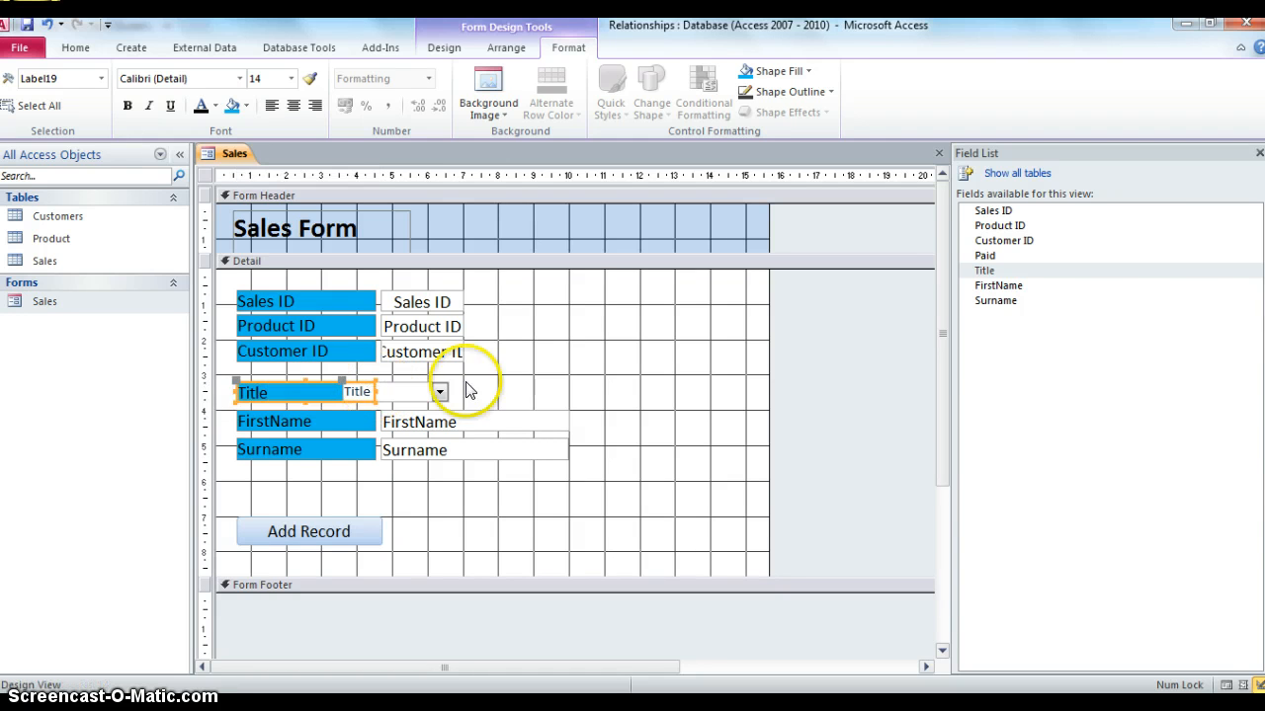
left_click(494, 393)
left_click(409, 392)
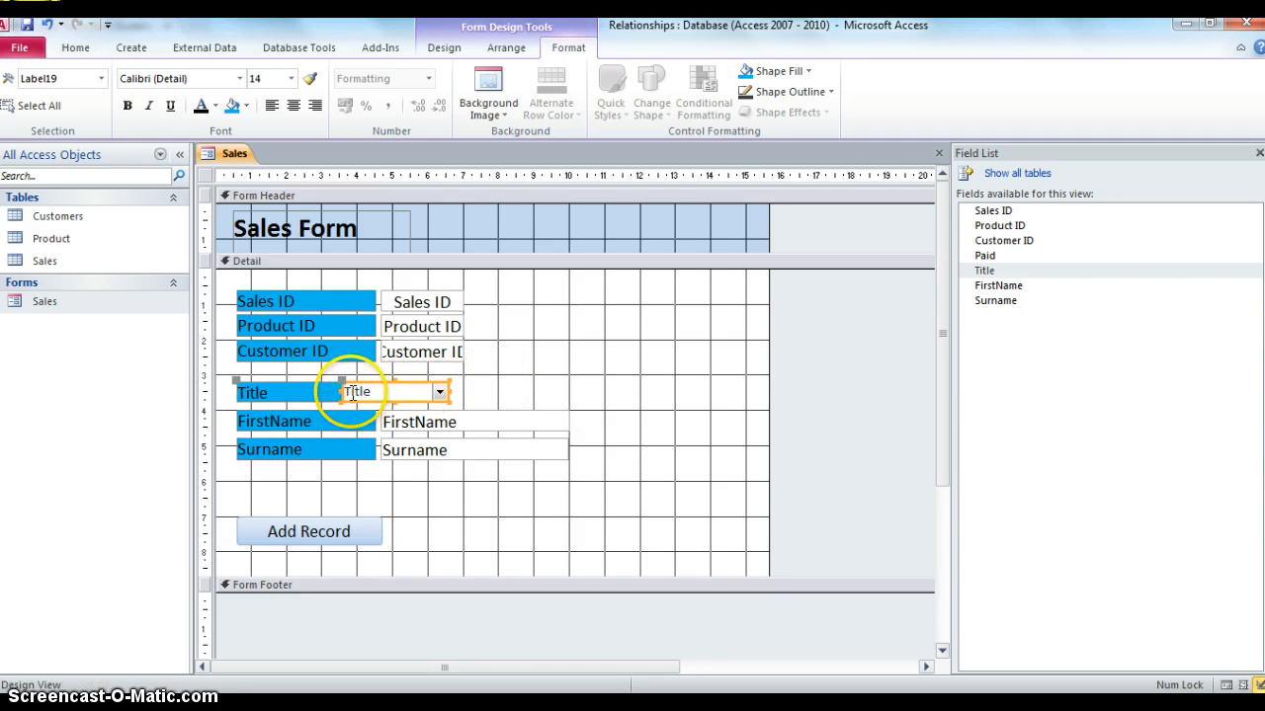
left_click_drag(340, 393, 490, 396)
left_click(491, 395)
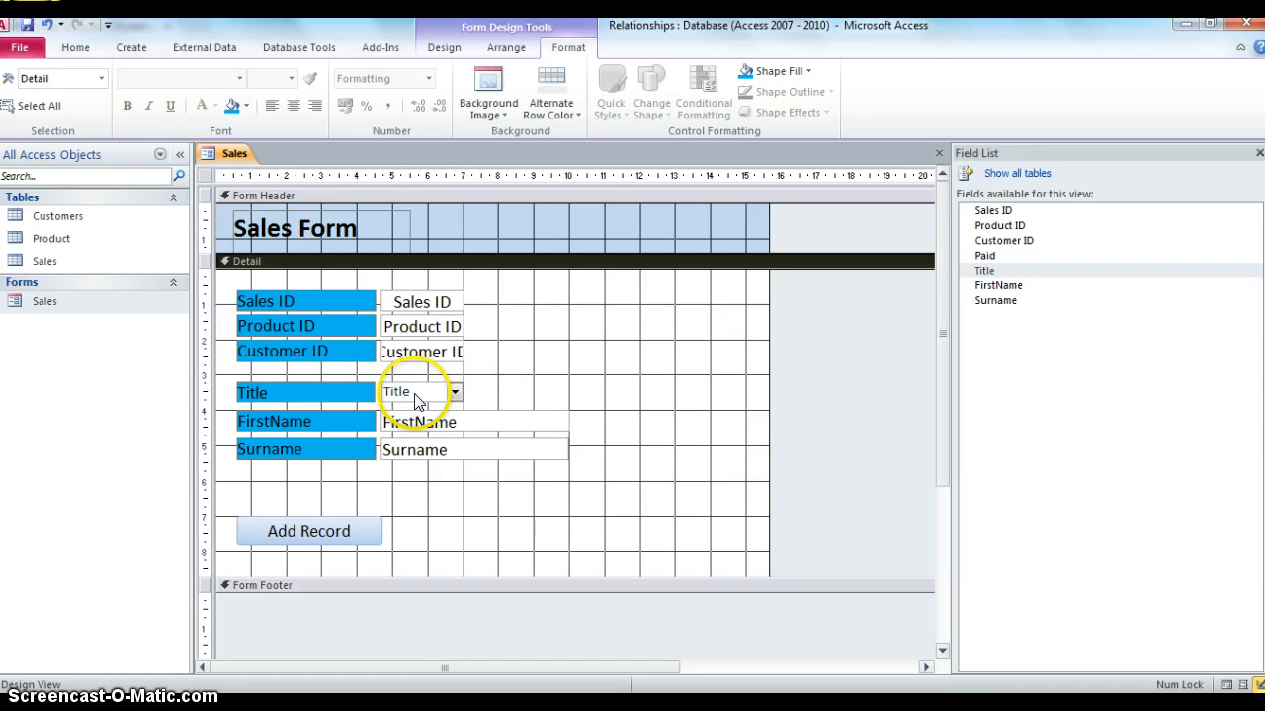
Set the Title combo box's font size to 14 to match the Customer ID text box.
left_click(427, 353)
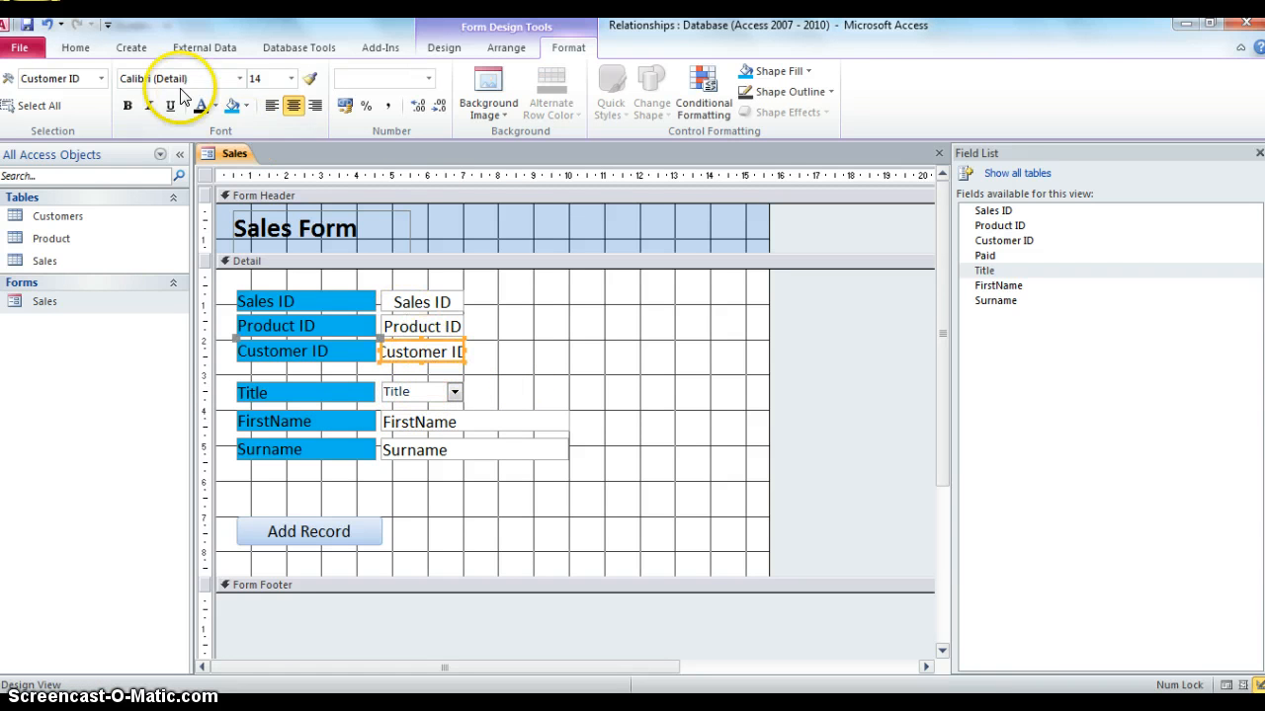
left_click(413, 397)
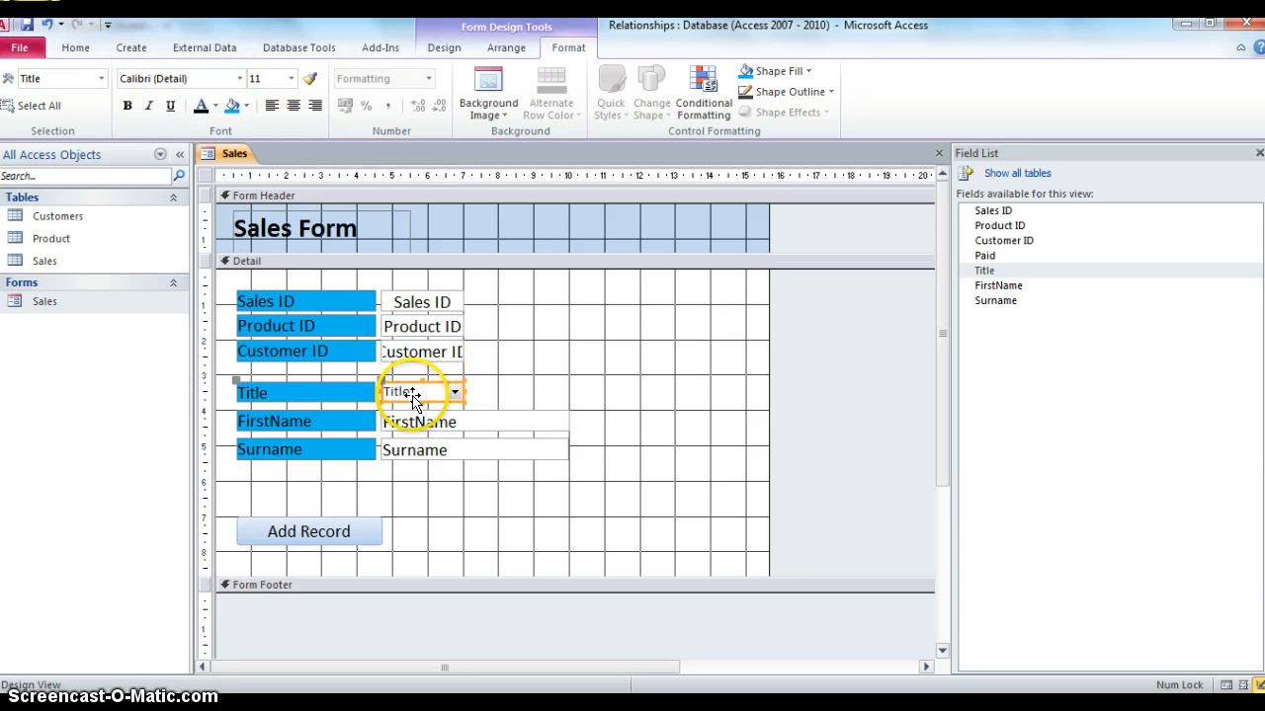
left_click(291, 79)
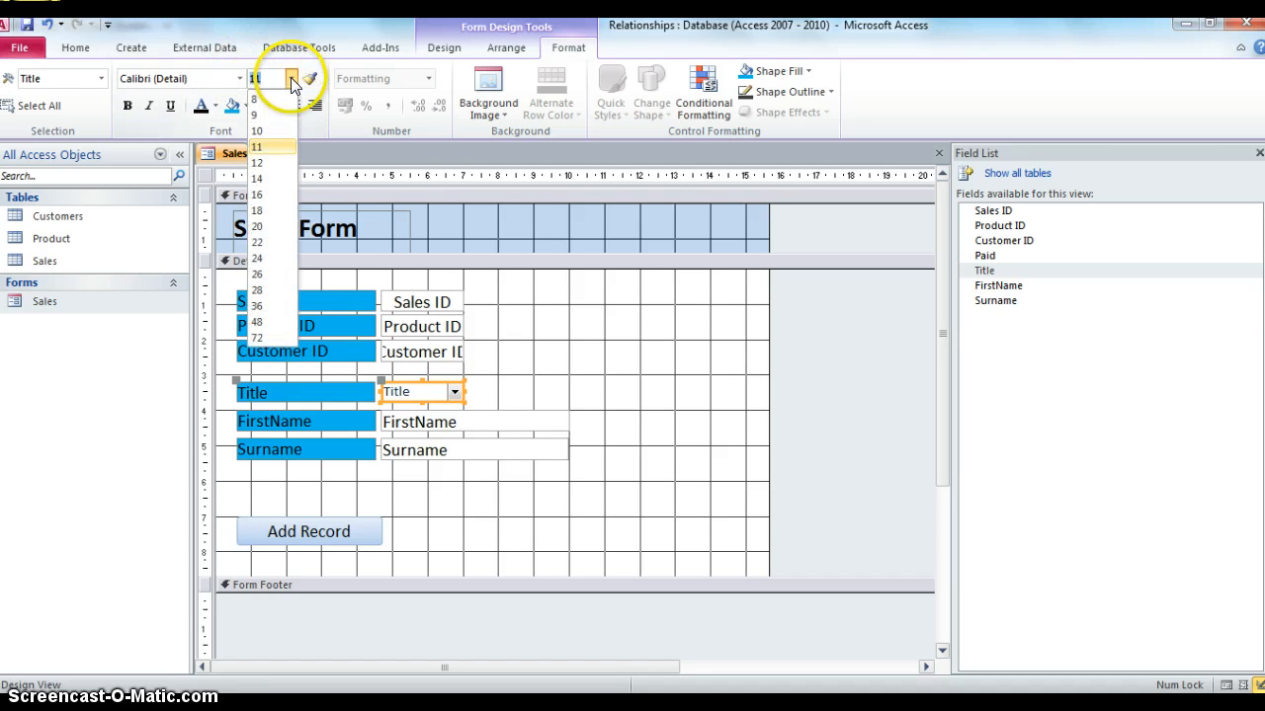
left_click(258, 177)
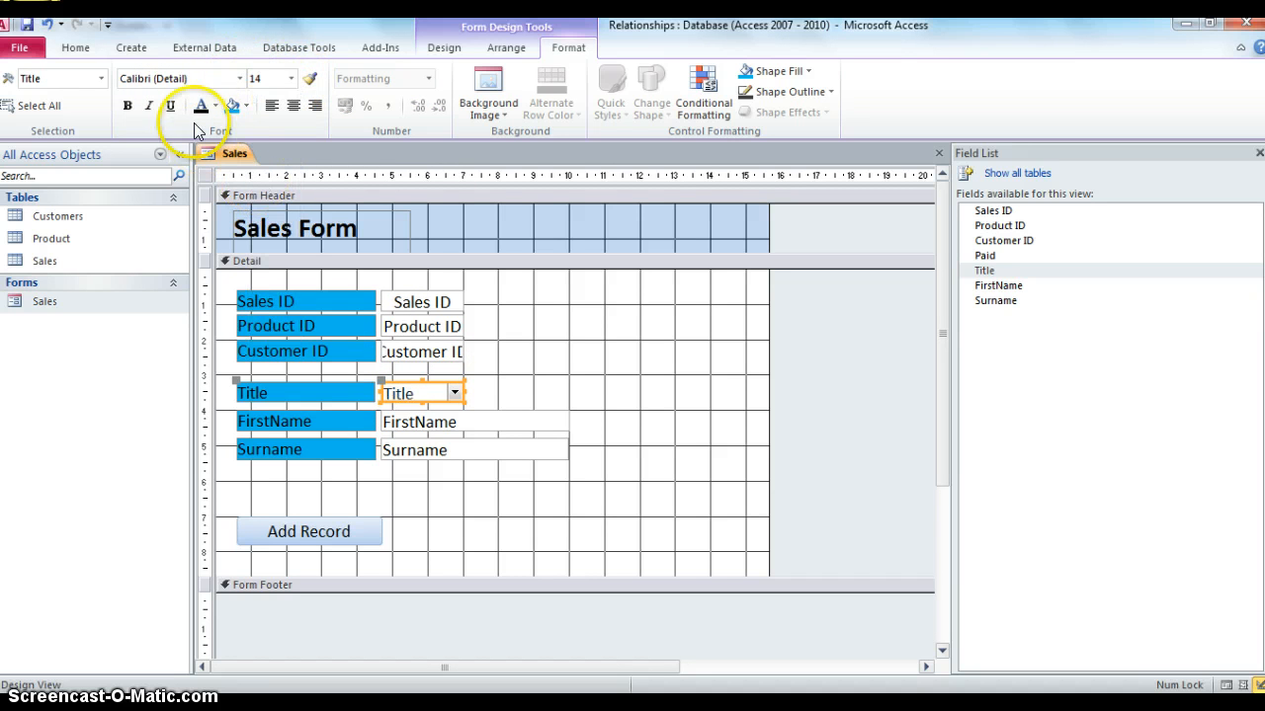
left_click(529, 390)
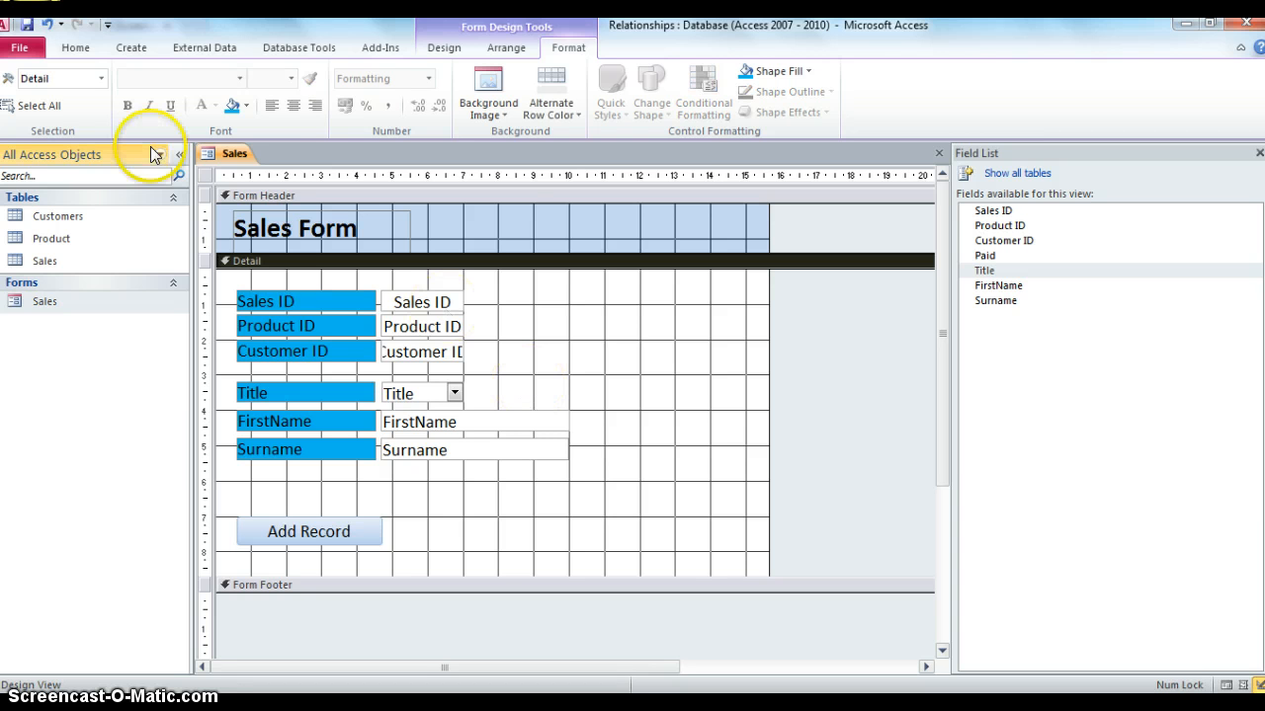
Display the Sales form in Form View and check the choices in the Title drop-down list.
left_click(75, 47)
left_click(17, 99)
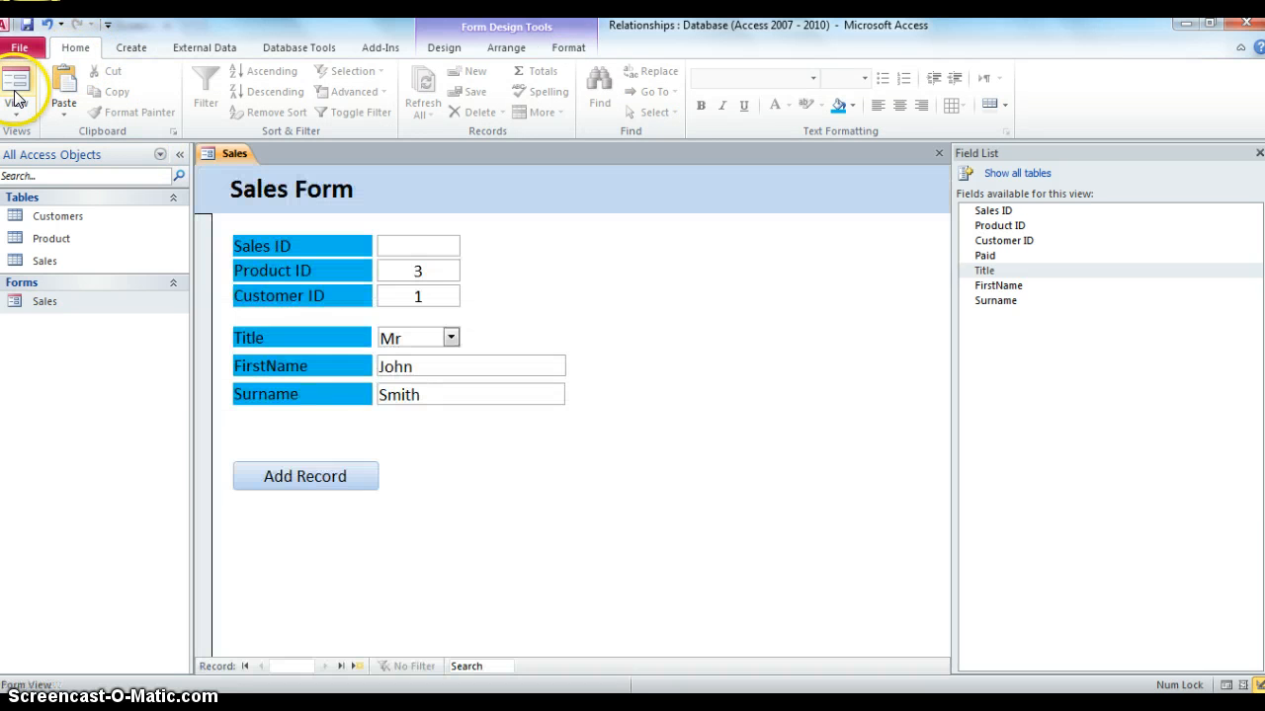
left_click(452, 338)
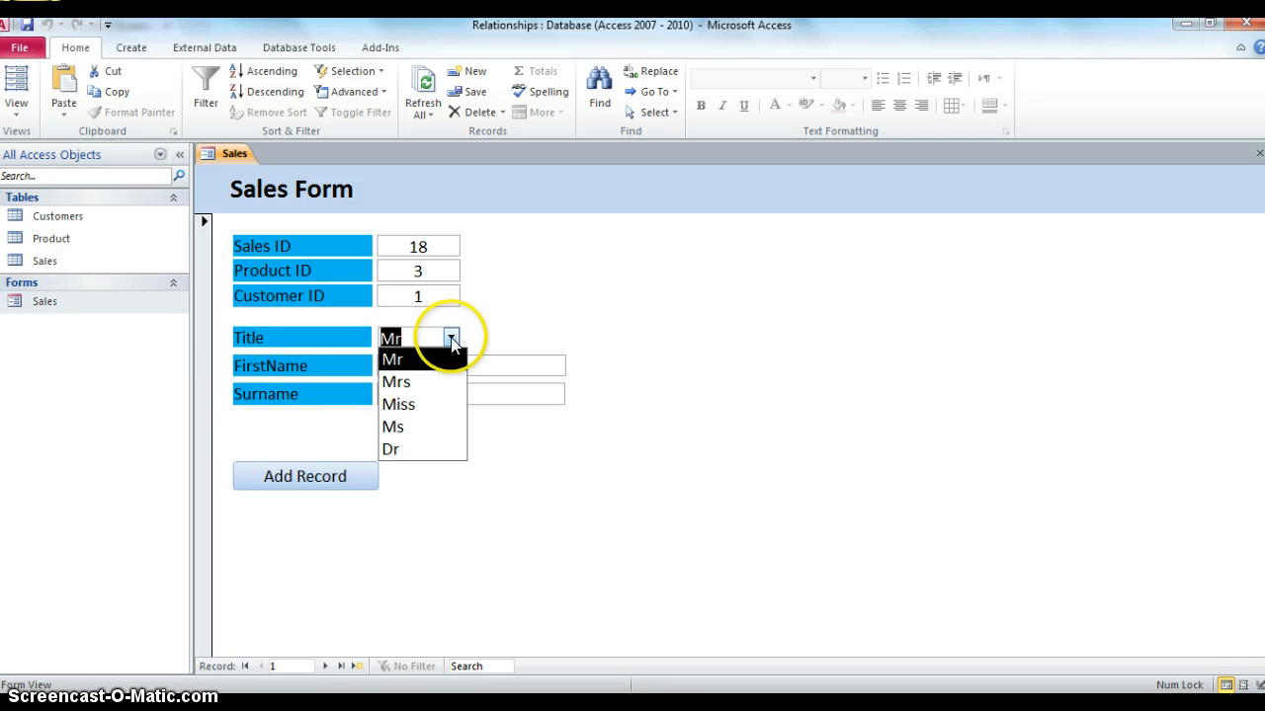
left_click(528, 287)
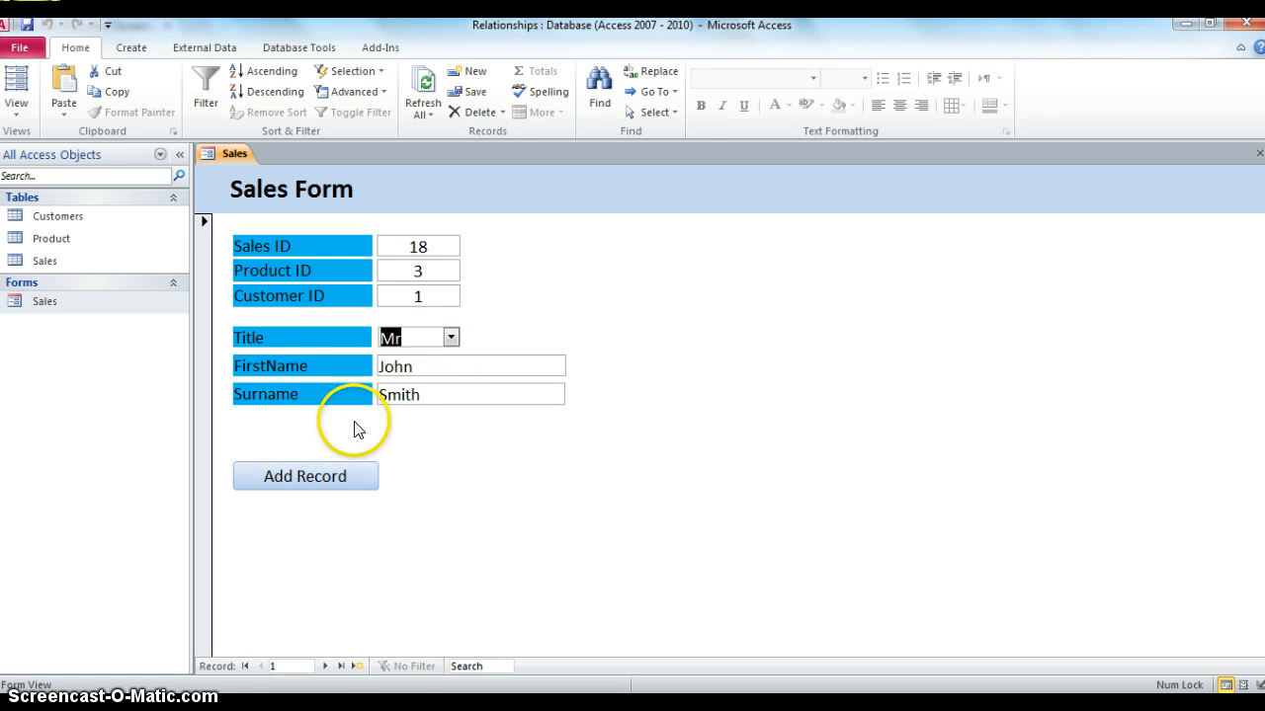
In Design View, add the Paid field to the Sales form below Surname and place its label to the left of the check box.
left_click(20, 116)
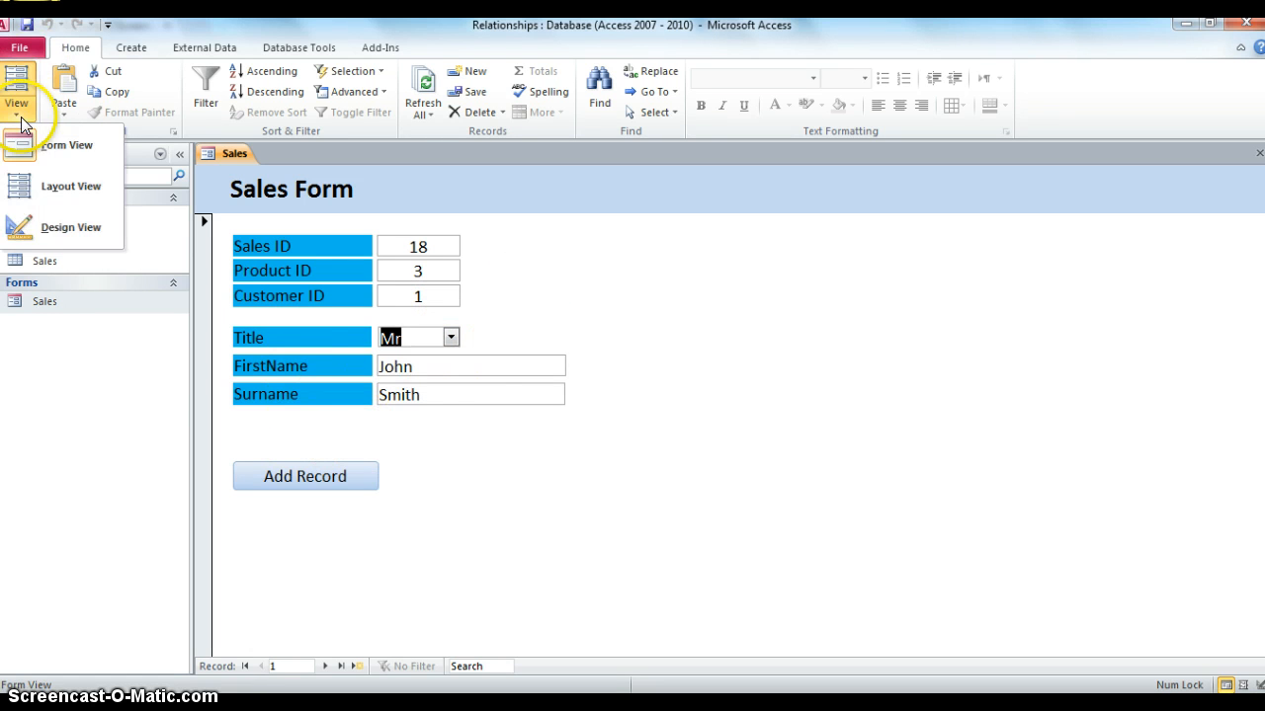
left_click(58, 226)
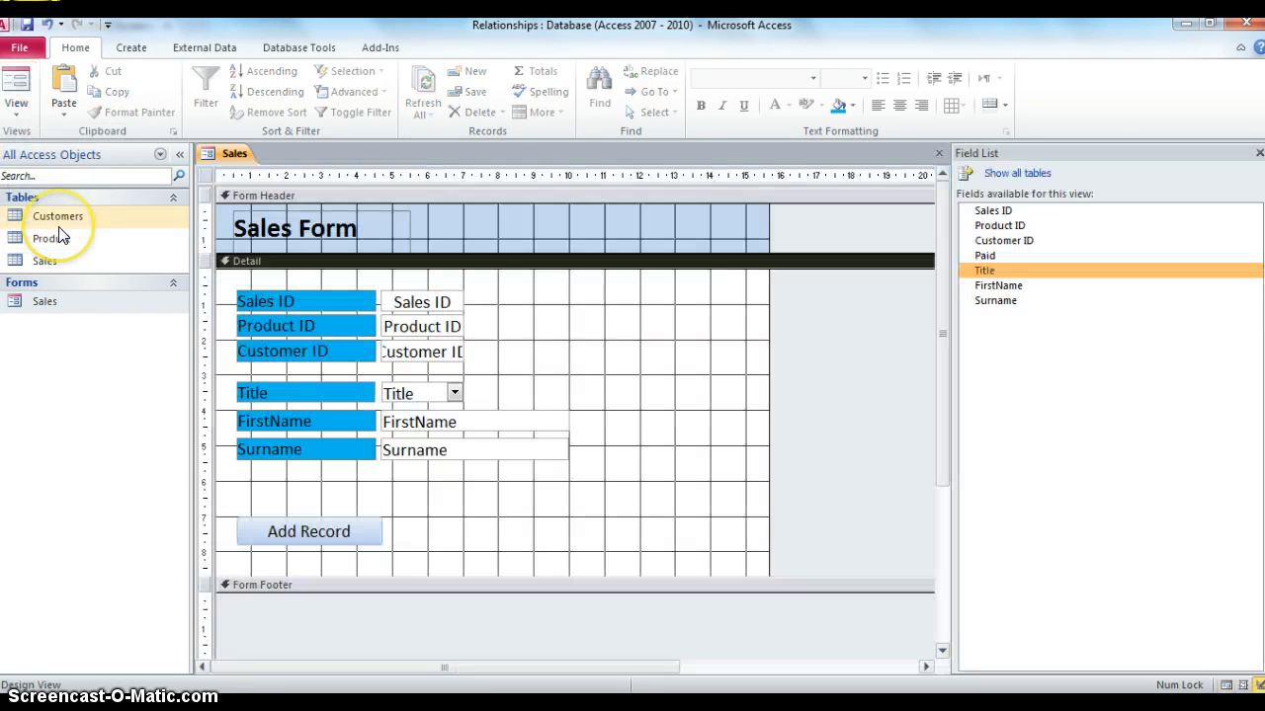
left_click(987, 258)
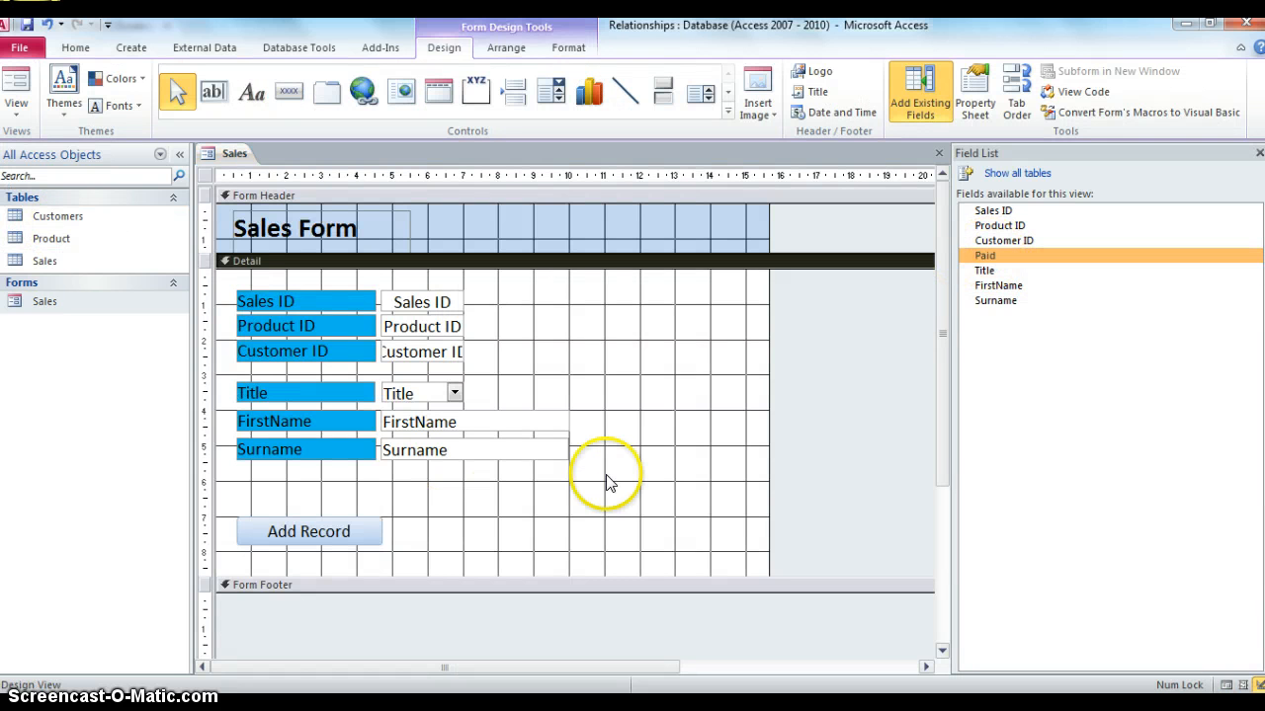
left_click_drag(475, 489, 478, 490)
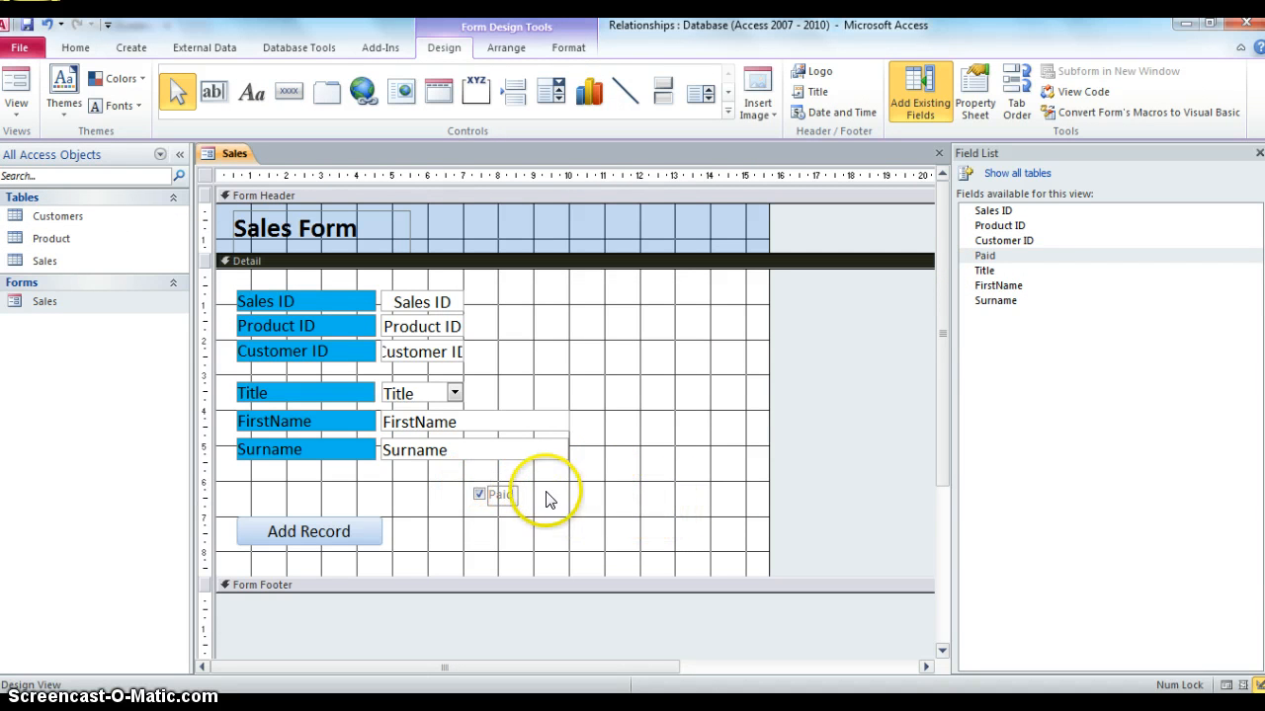
left_click(491, 488)
left_click_drag(488, 484, 421, 483)
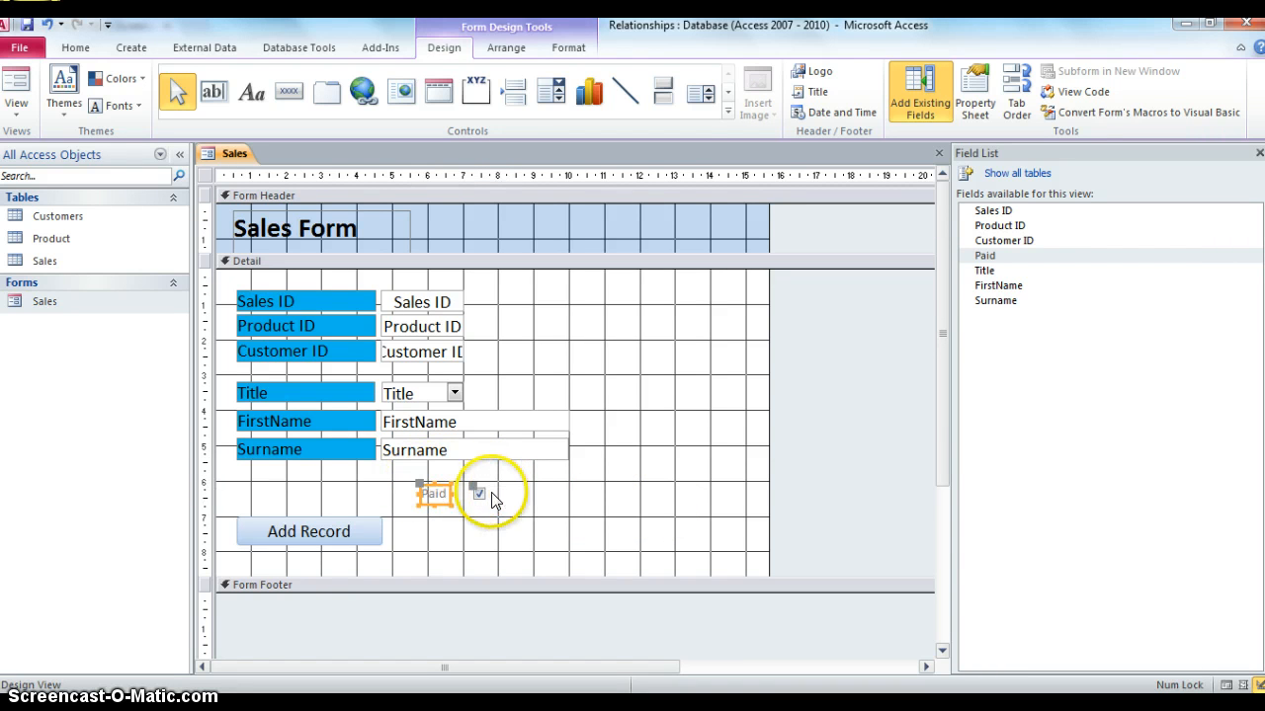
left_click(551, 504)
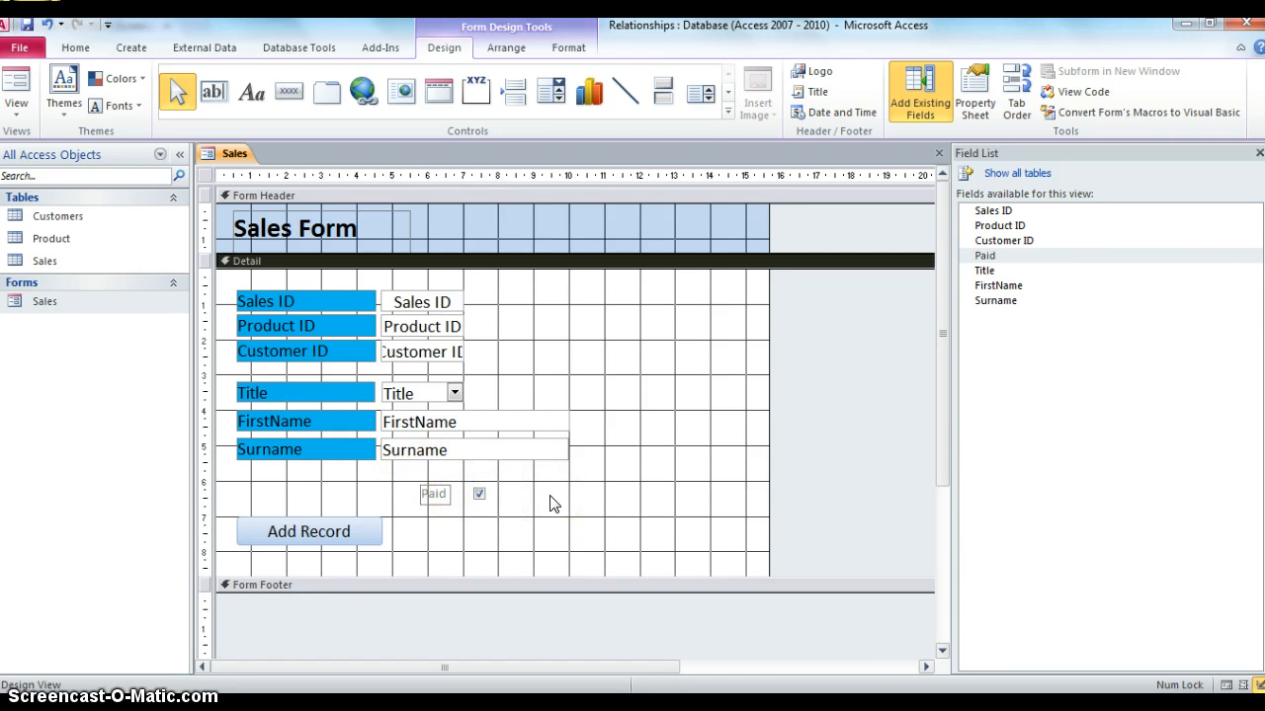
Copy the Surname label's formatting onto the new Paid label with Format Painter.
left_click(338, 452)
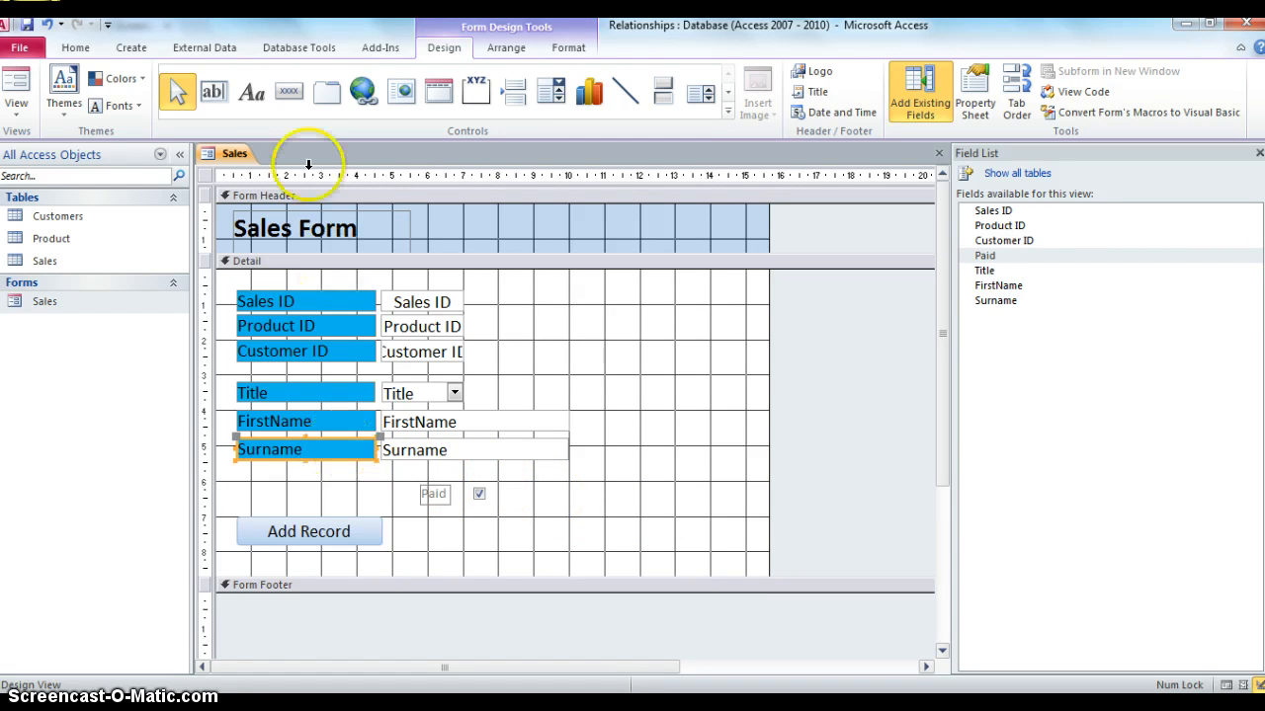
left_click(561, 52)
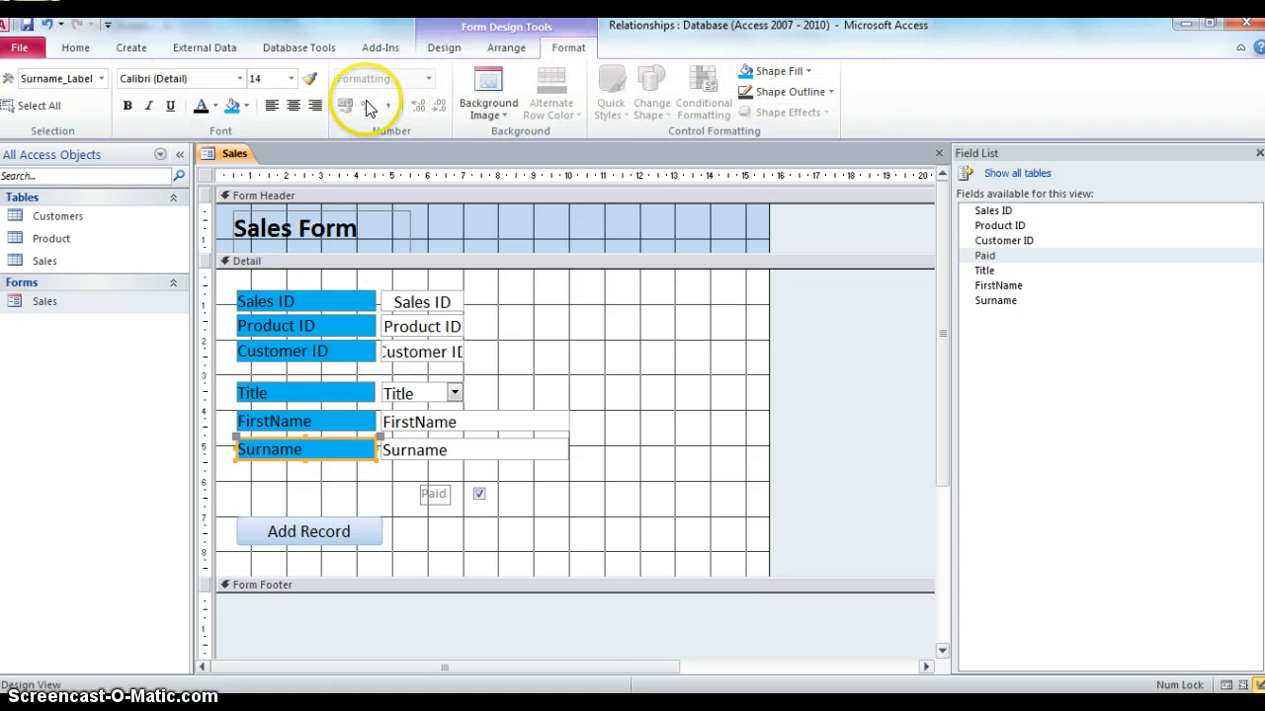
left_click(309, 78)
left_click(433, 495)
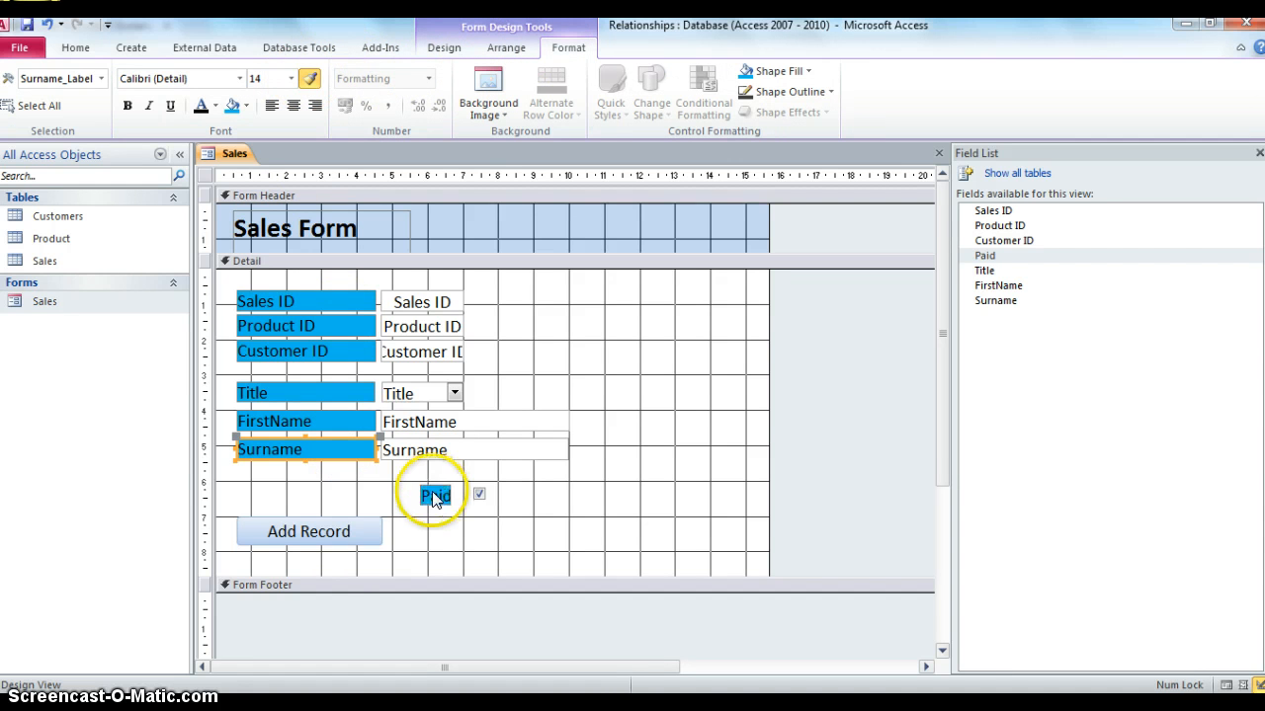
Move the Paid label and check box directly beneath Surname and widen the label to match the labels above.
left_click_drag(431, 497, 401, 474)
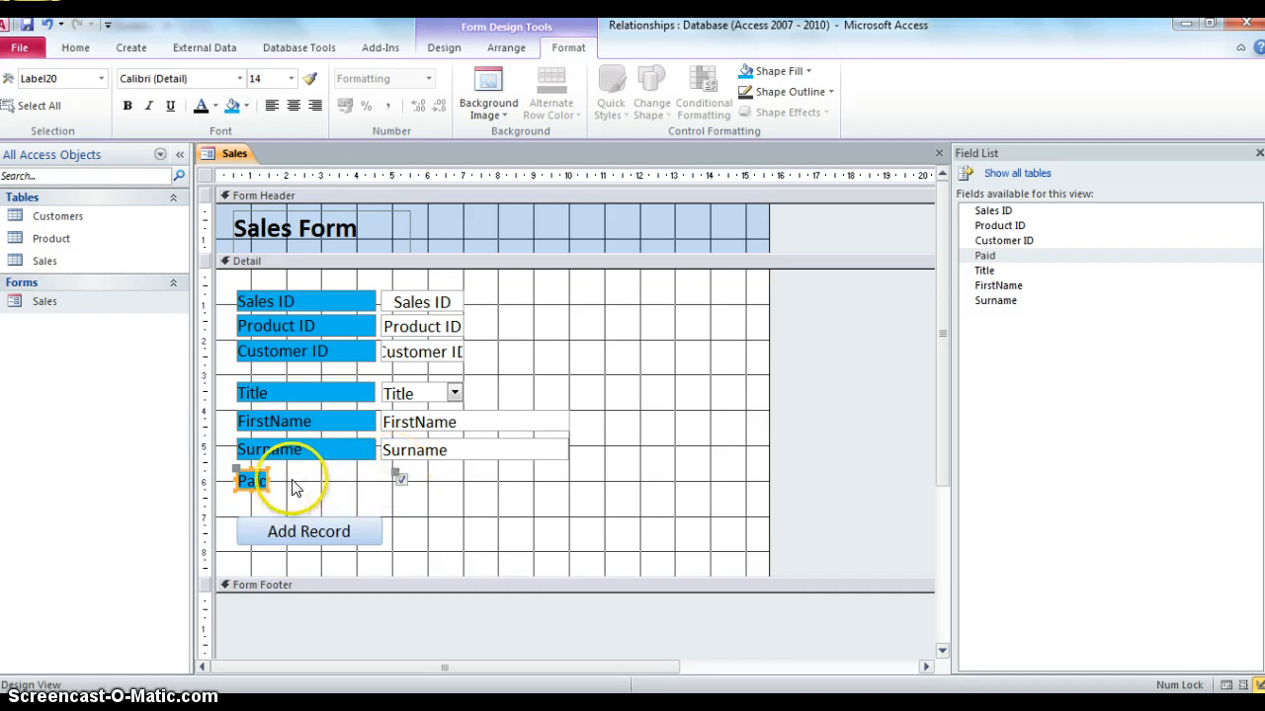
left_click(272, 487)
left_click_drag(268, 479, 372, 484)
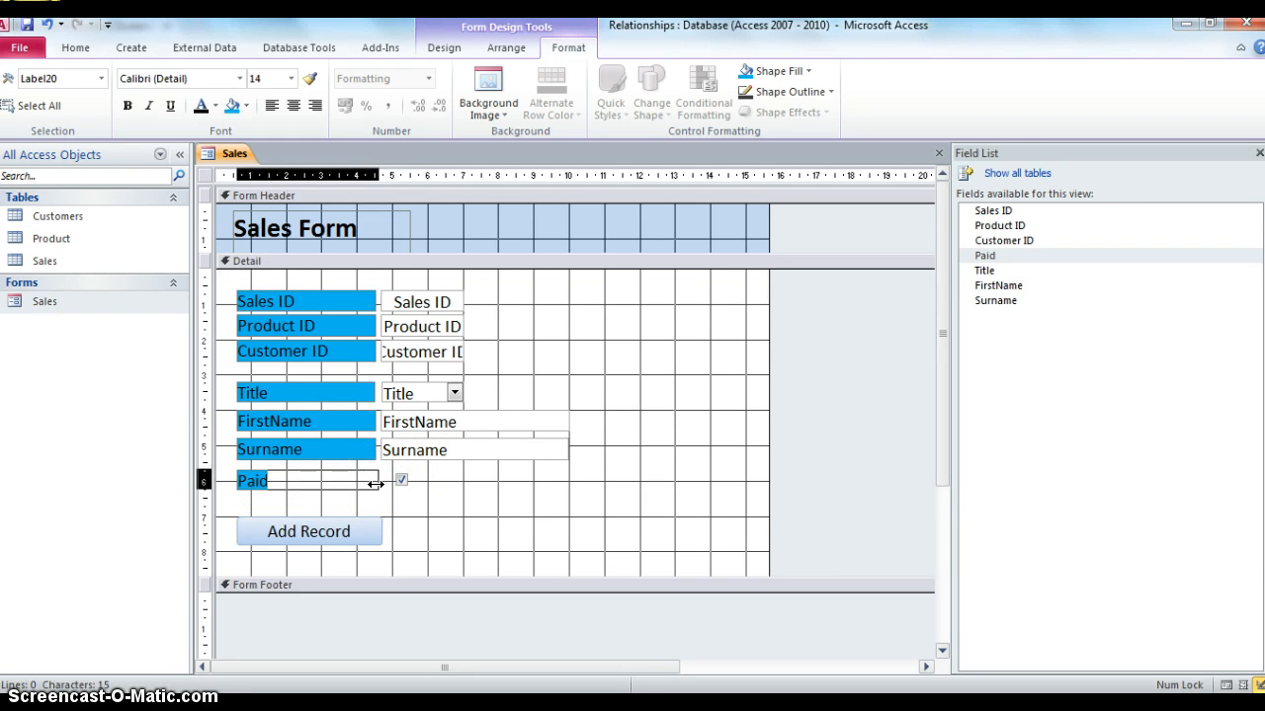
left_click_drag(375, 484, 378, 484)
left_click(500, 503)
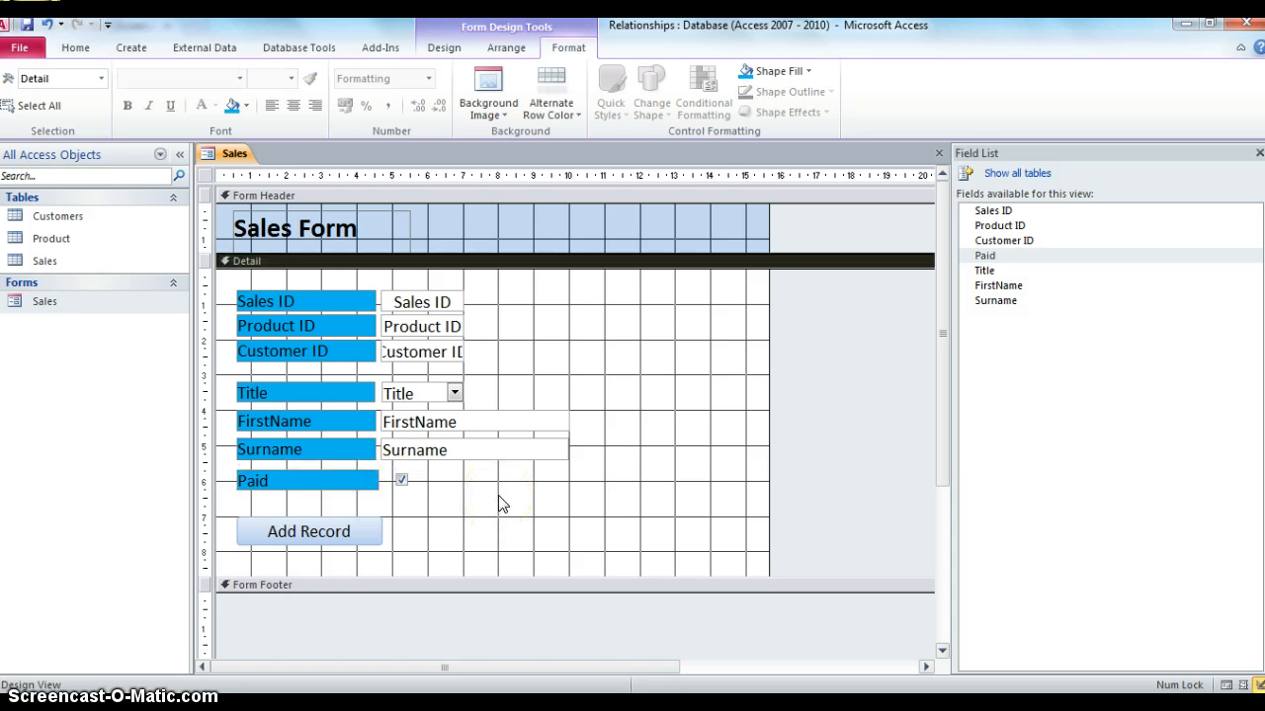
Display the Sales form in Form View, browse to the third record and tab through its fields to check the tab order.
left_click(75, 47)
left_click(16, 87)
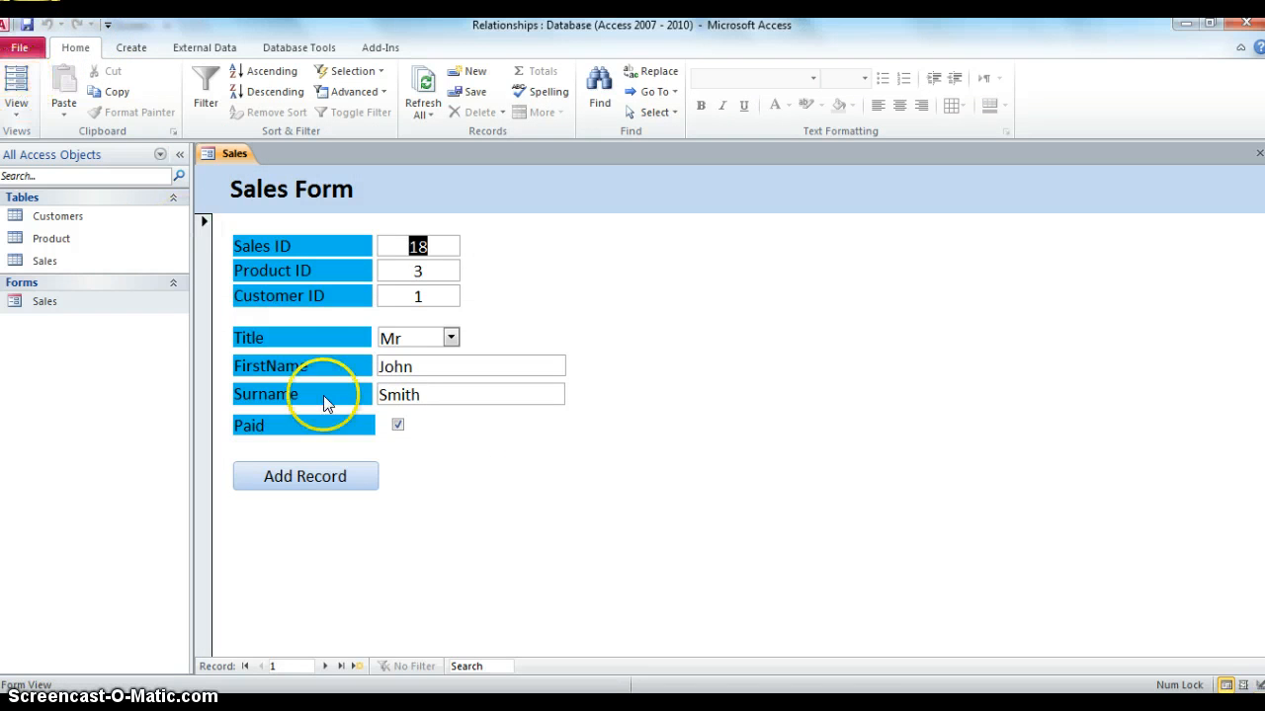
left_click(325, 666)
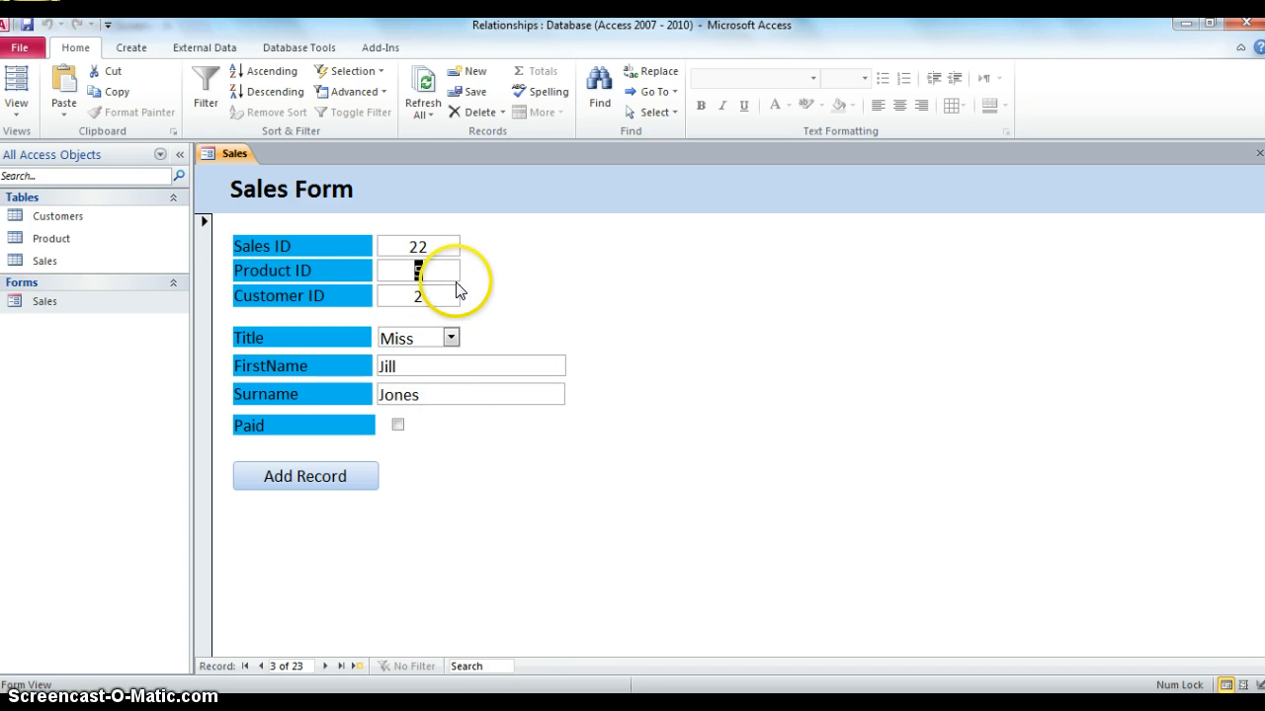
key("Tab")
In Design View, set the Detail section's tab order to Sales ID, Product ID, Customer ID, Title, FirstName, Surname, Paid, AddRecord.
left_click(17, 110)
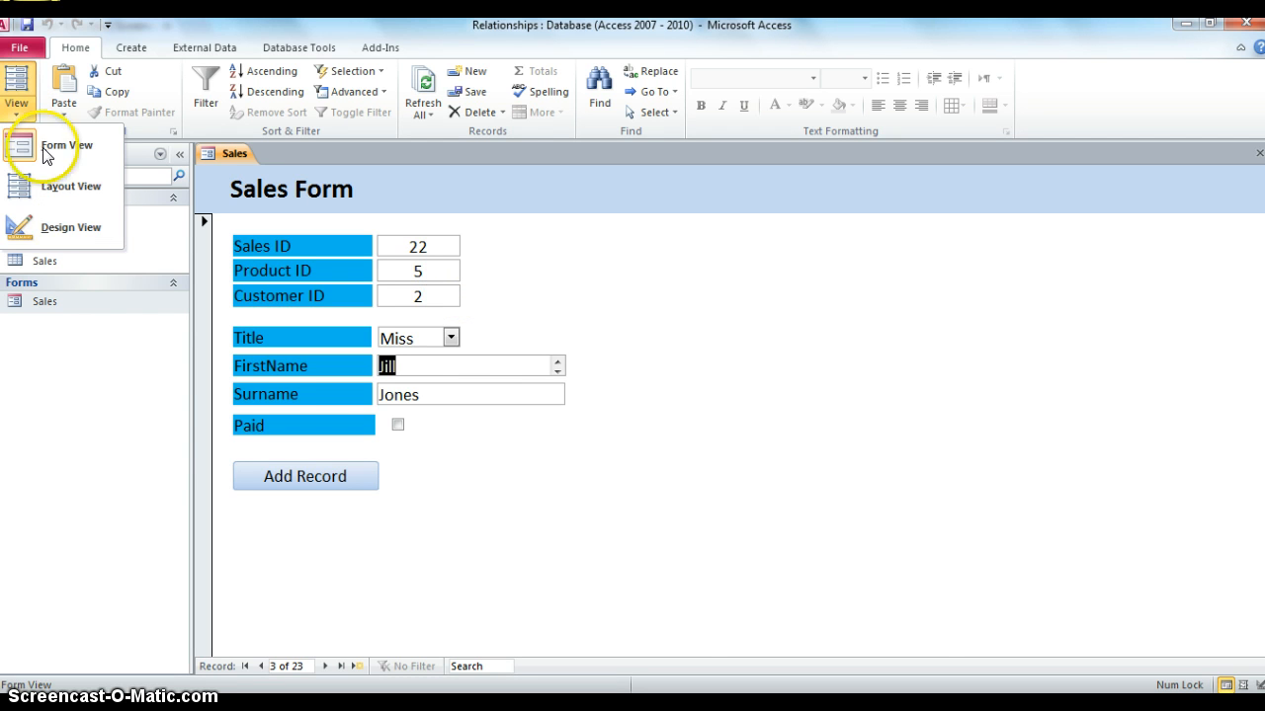
left_click(71, 234)
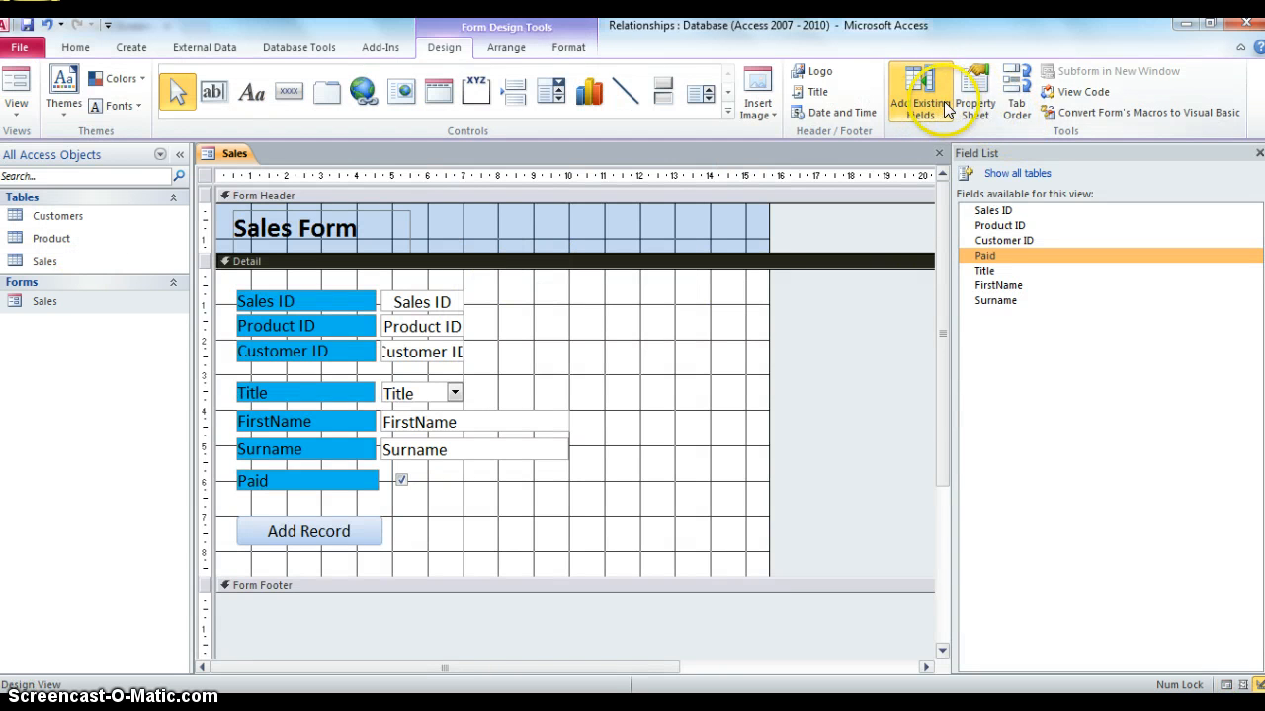
left_click(1015, 94)
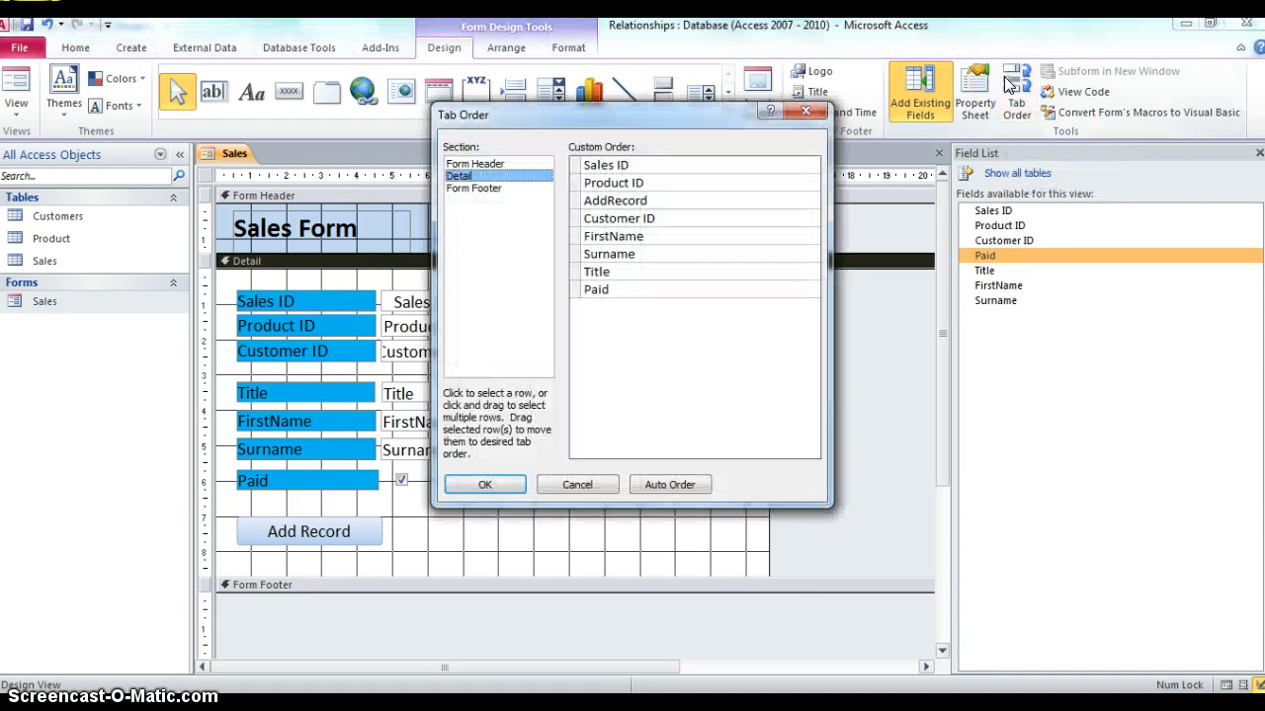
left_click_drag(689, 116, 896, 230)
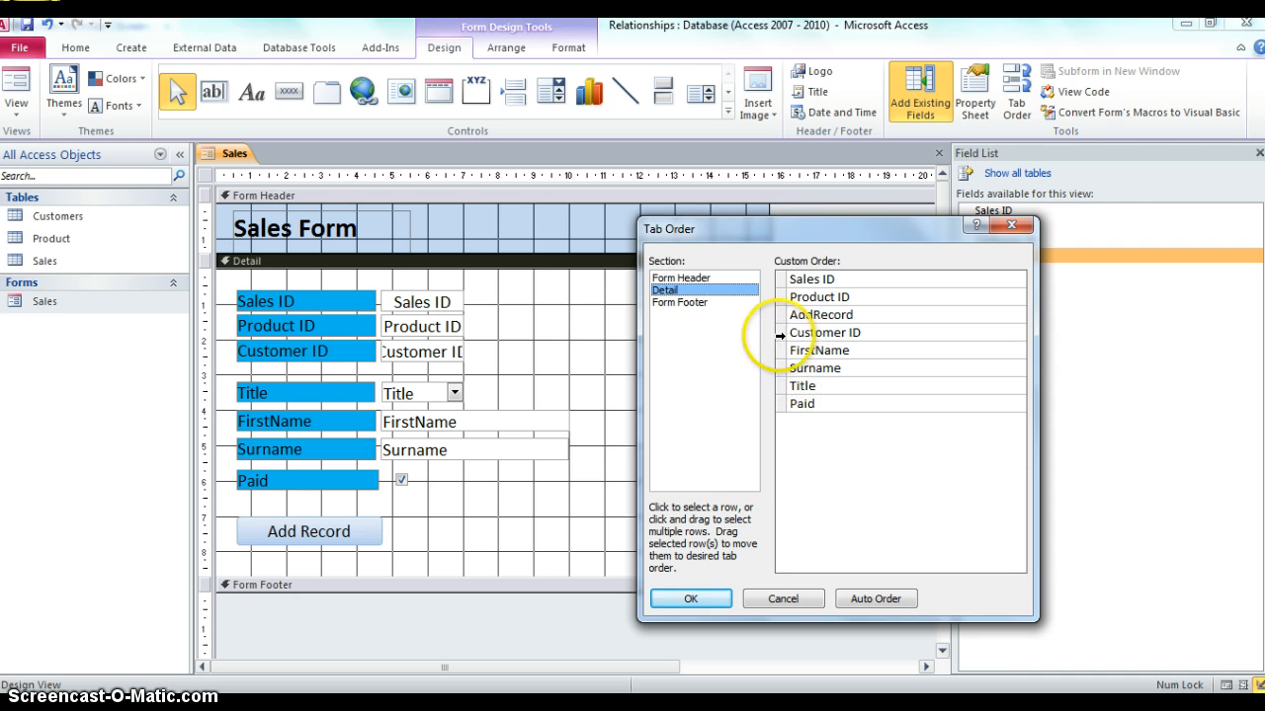
left_click(778, 333)
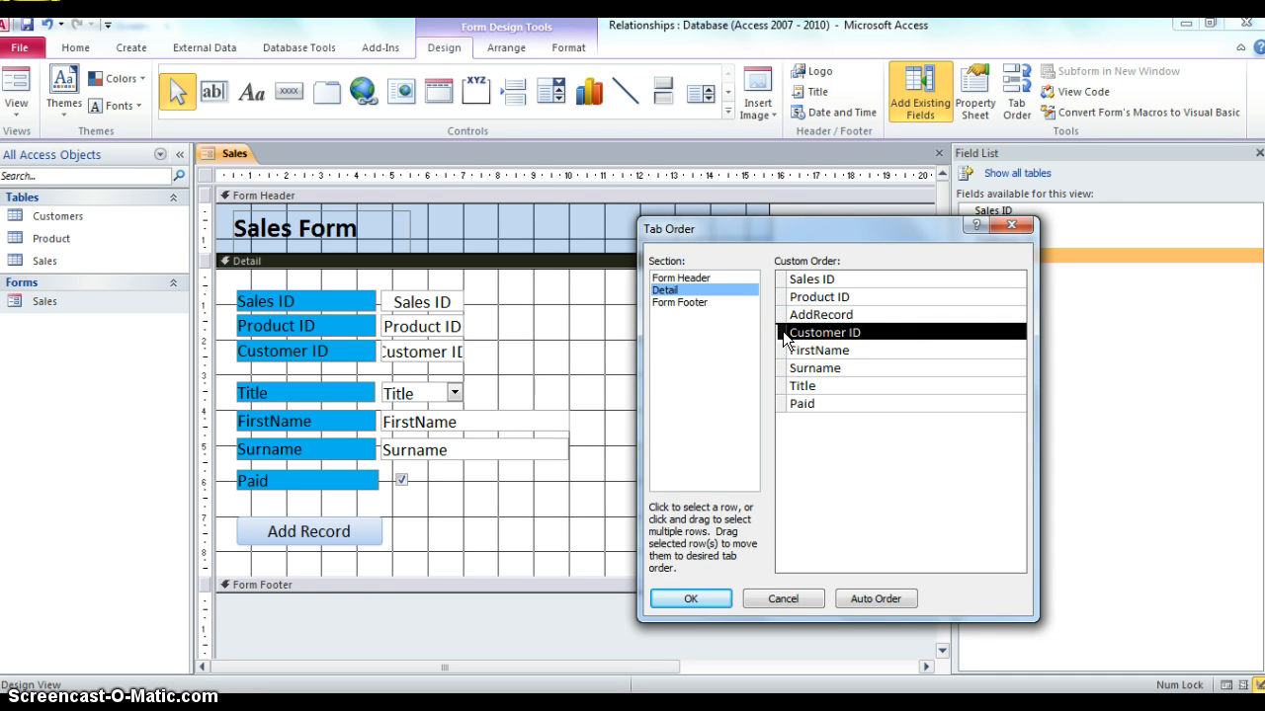
left_click_drag(784, 332, 784, 323)
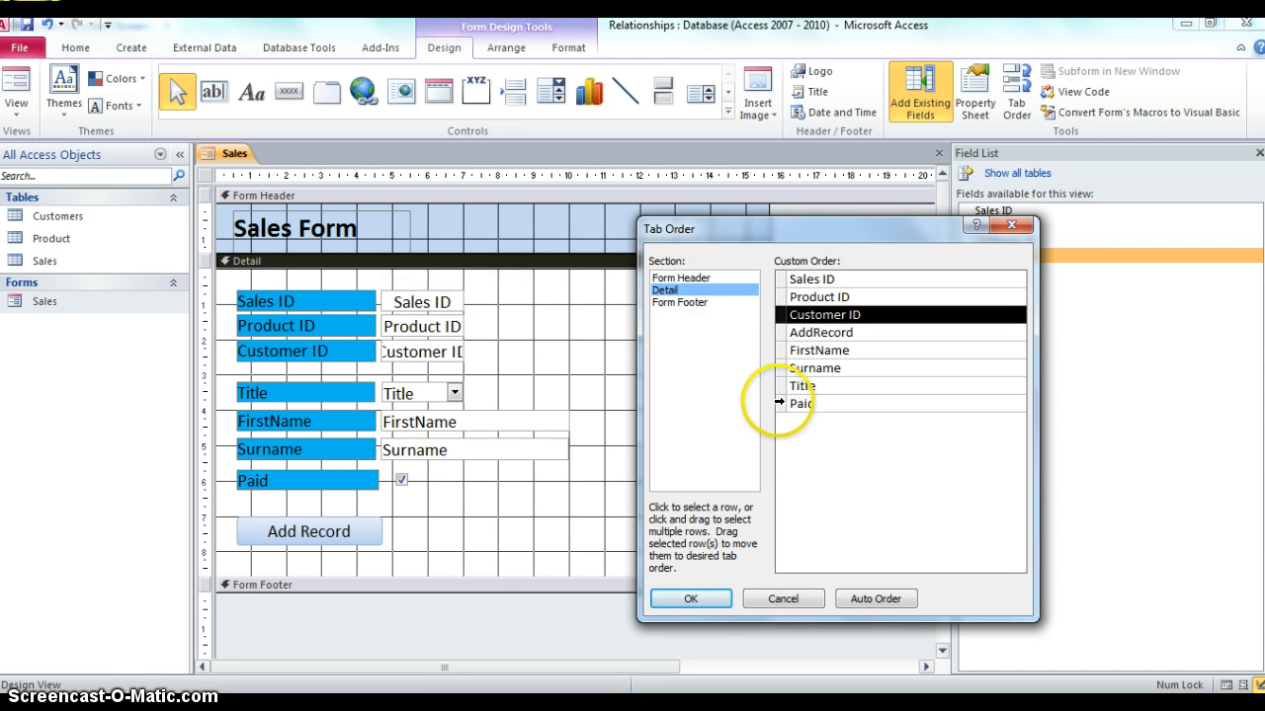
mouse_move(779, 386)
left_mouse_down()
mouse_move(790, 393)
mouse_move(788, 329)
mouse_move(783, 420)
left_mouse_up()
left_click(781, 351)
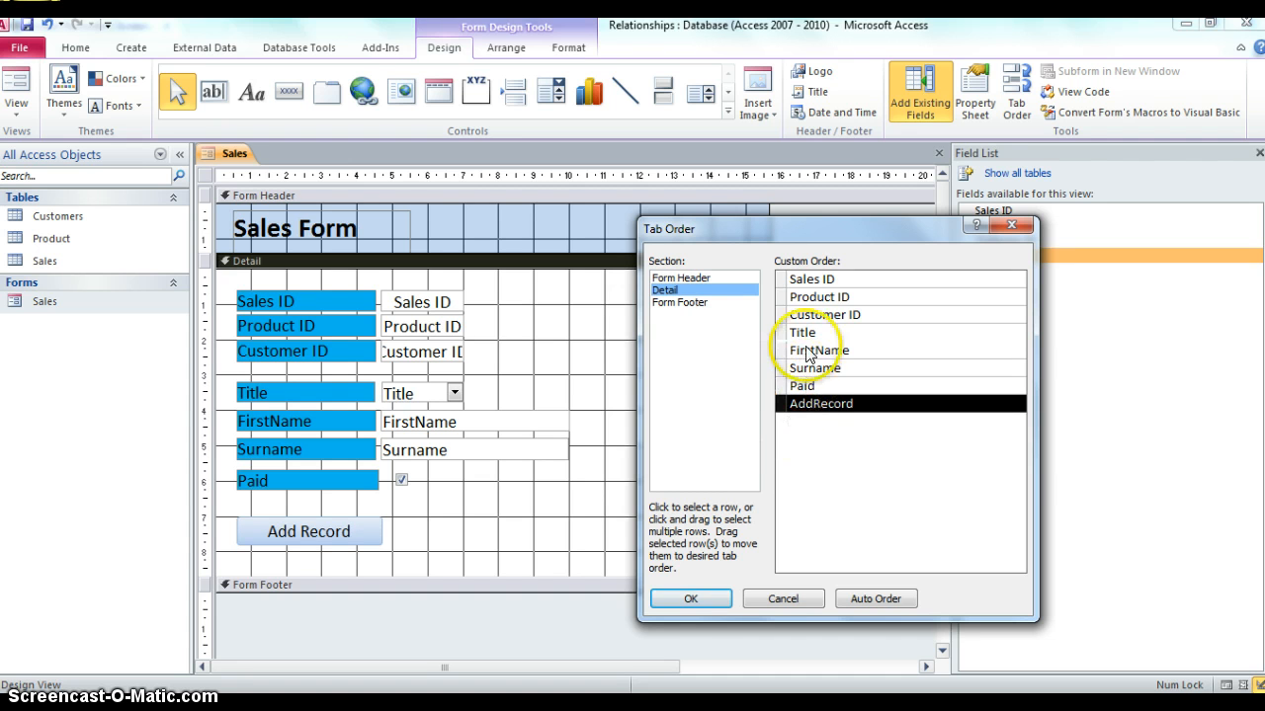
left_click(694, 597)
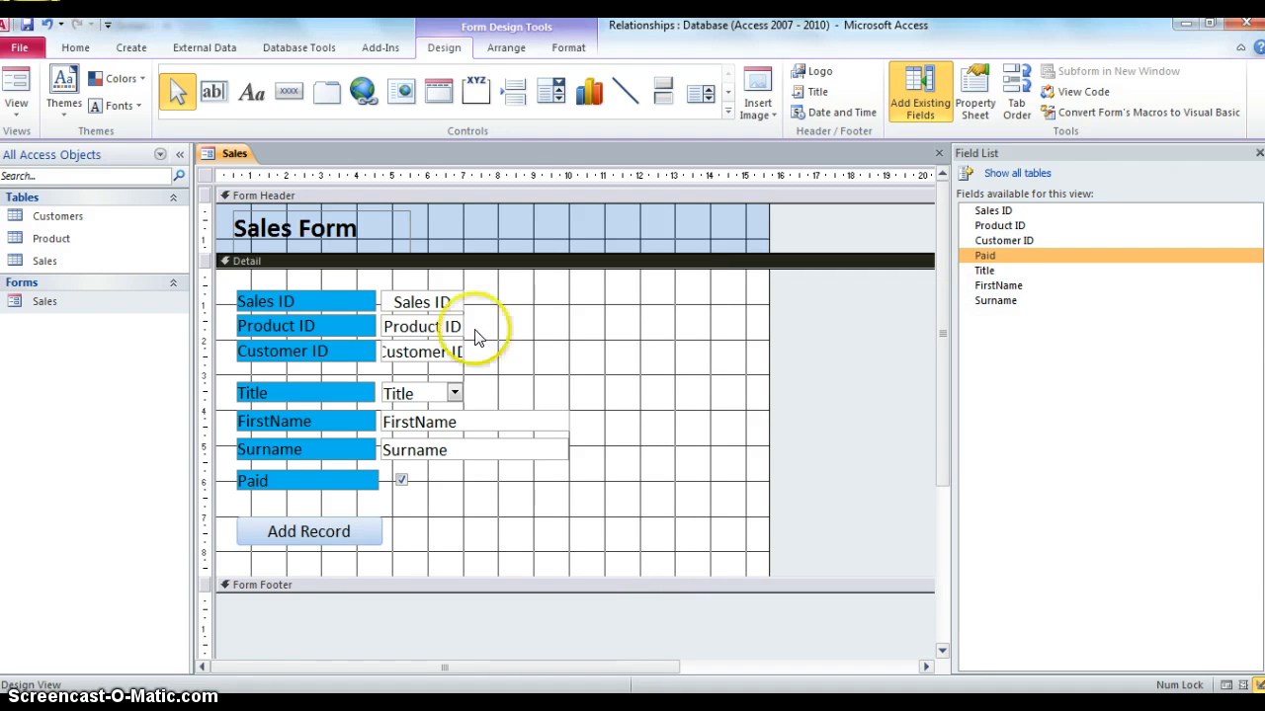
Return the Sales form to Form View and check that tabbing follows the new field order through to Add Record.
left_click(17, 87)
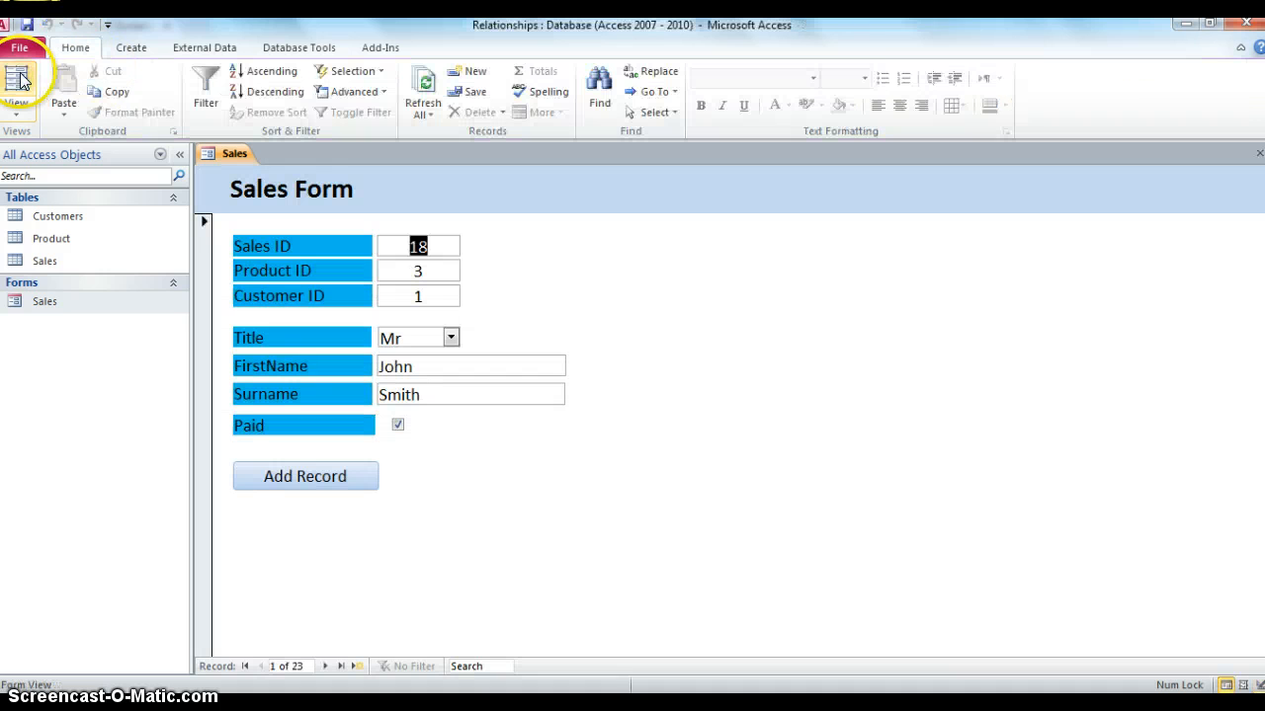
left_click(578, 270)
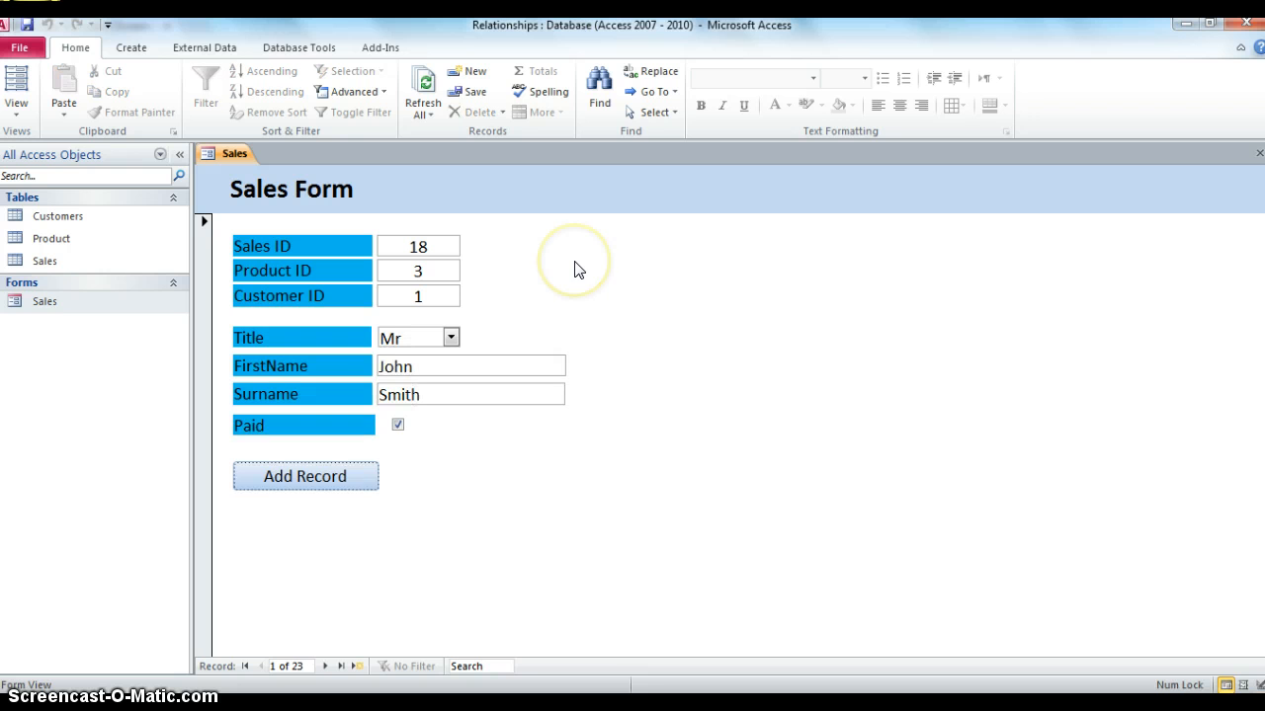
left_click(438, 314)
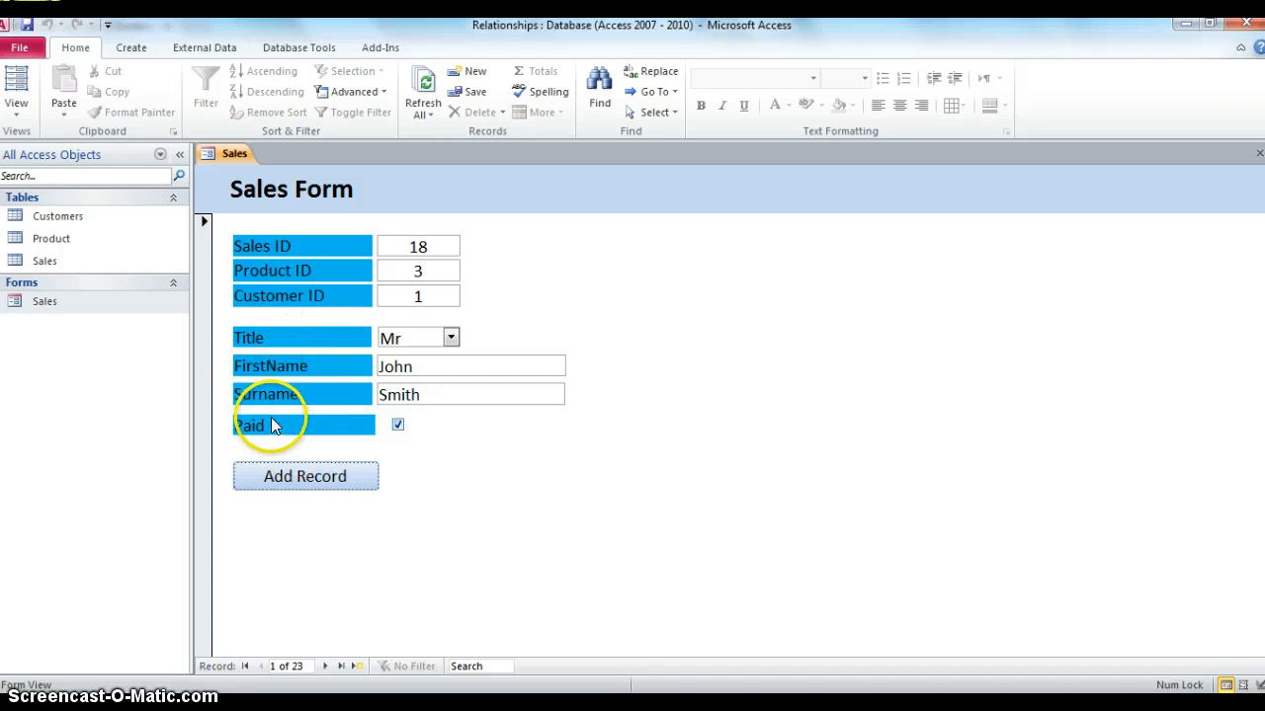
left_click(644, 471)
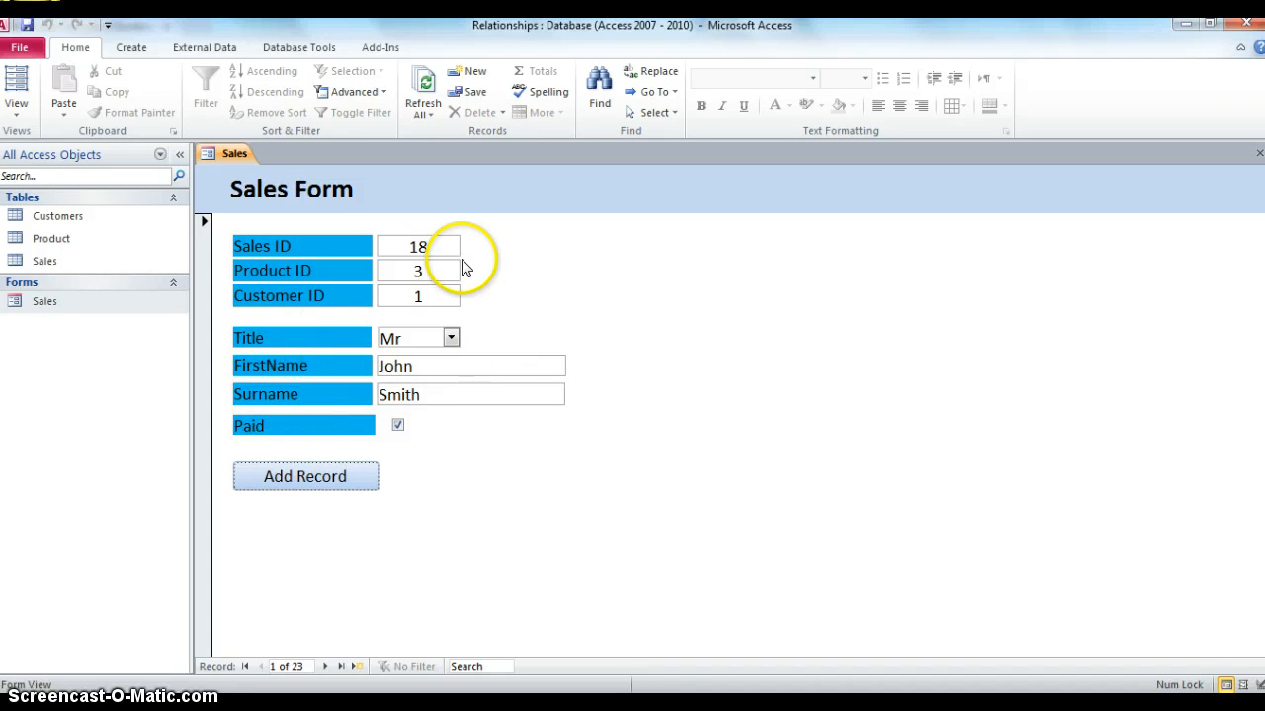